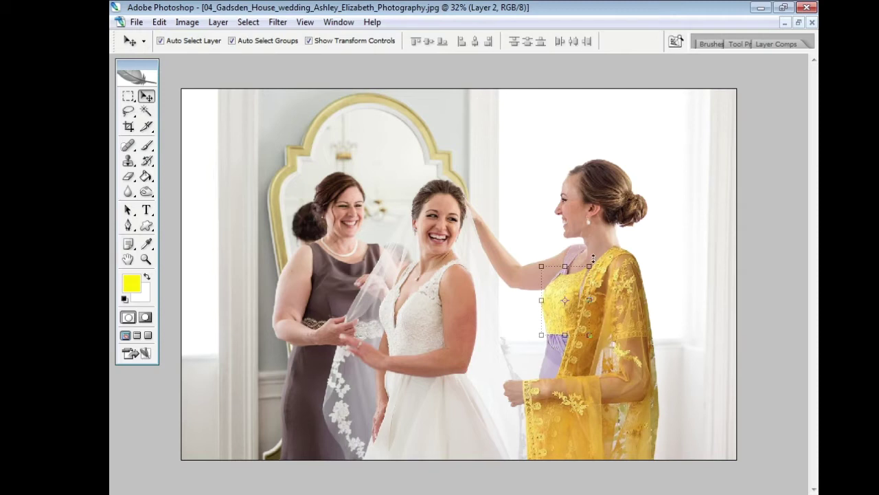
Enlarge the yellow blouse layer to cover the right-hand woman's bodice and nudge it slightly right and down.
drag(589, 266, 619, 265)
drag(620, 342, 619, 349)
key(Return)
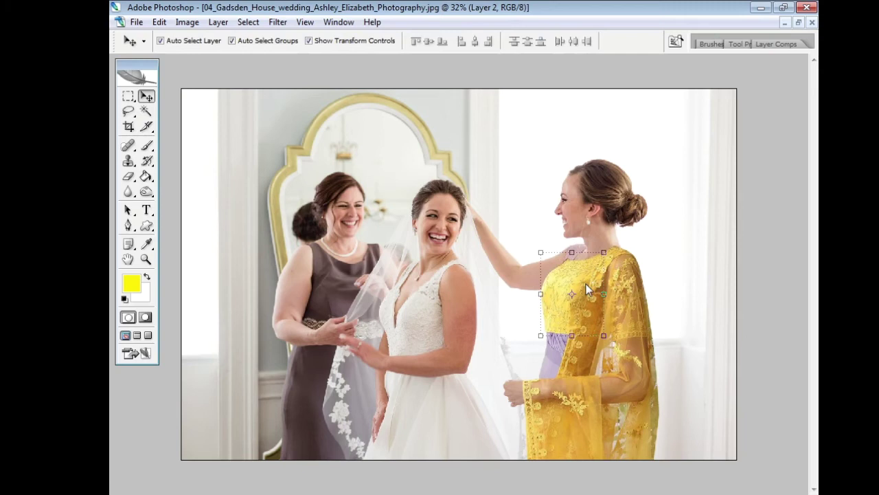
key(Right)
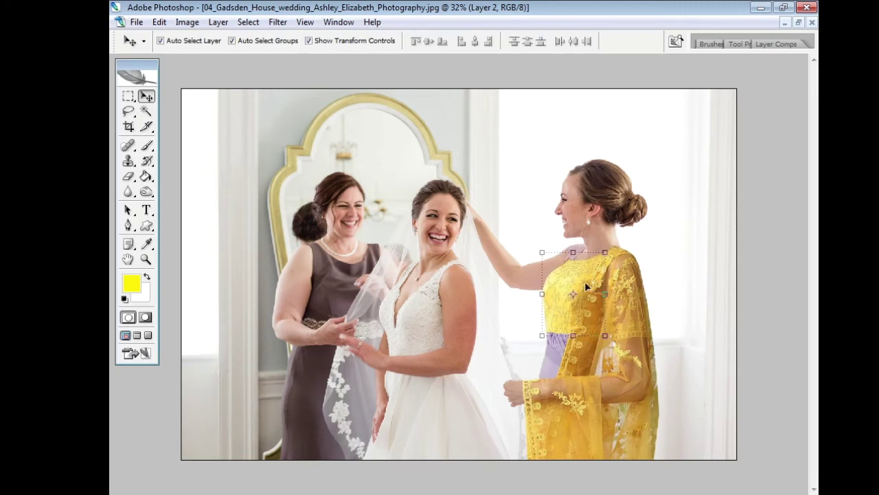
key(Down)
key(Down)
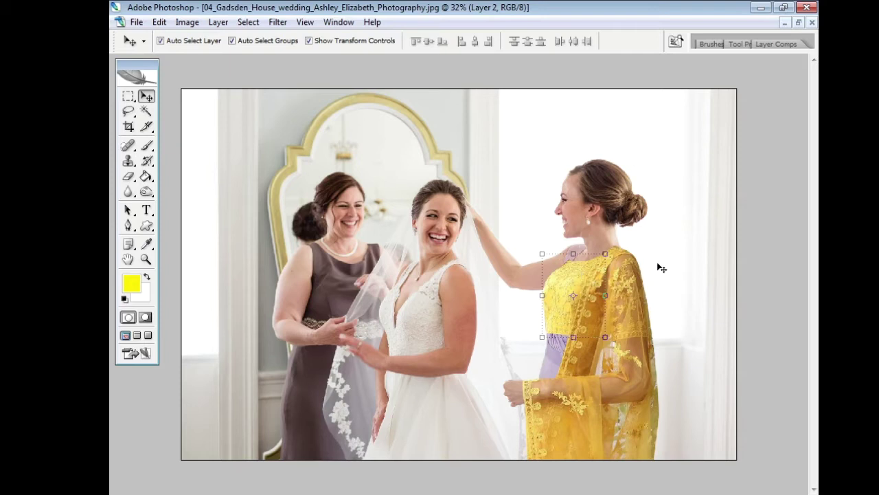
Scale the yellow blouse layer to 103.3% so it covers more of the lavender bodice.
key(ctrl+e)
scroll(645, 262, up, 5)
click(588, 285)
scroll(608, 277, down, 3)
click(636, 353)
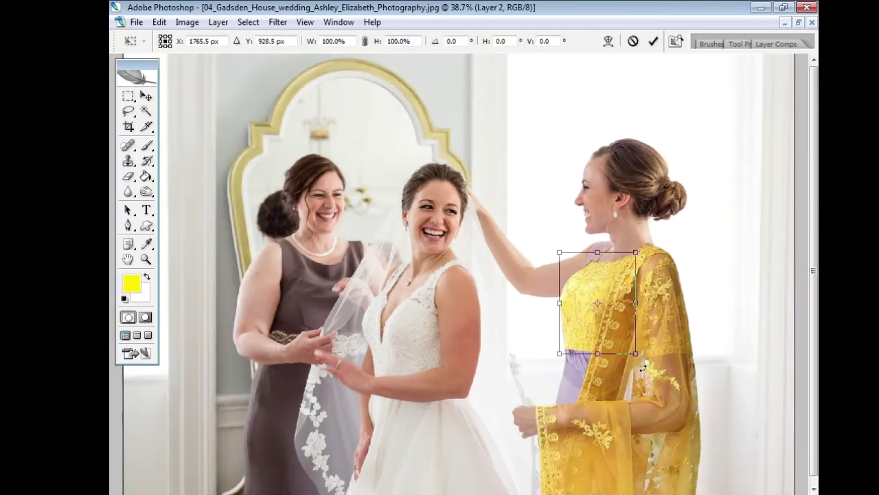
drag(646, 369, 650, 373)
key(Return)
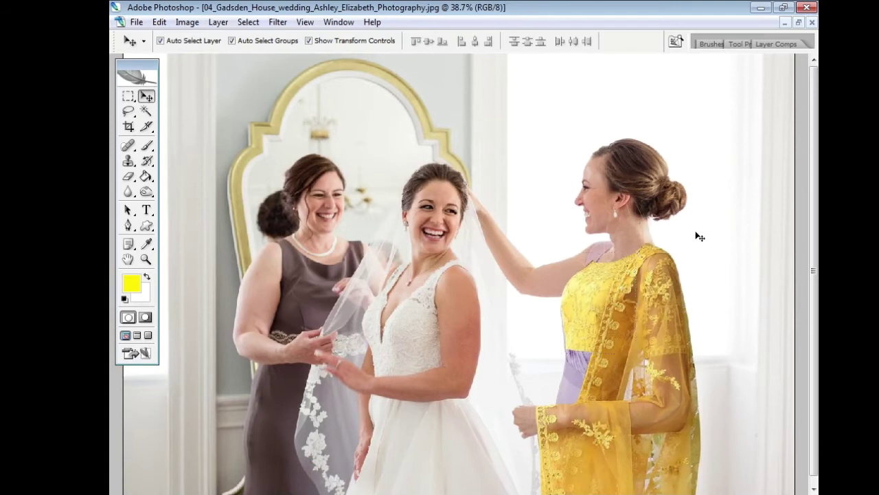
drag(562, 355, 558, 356)
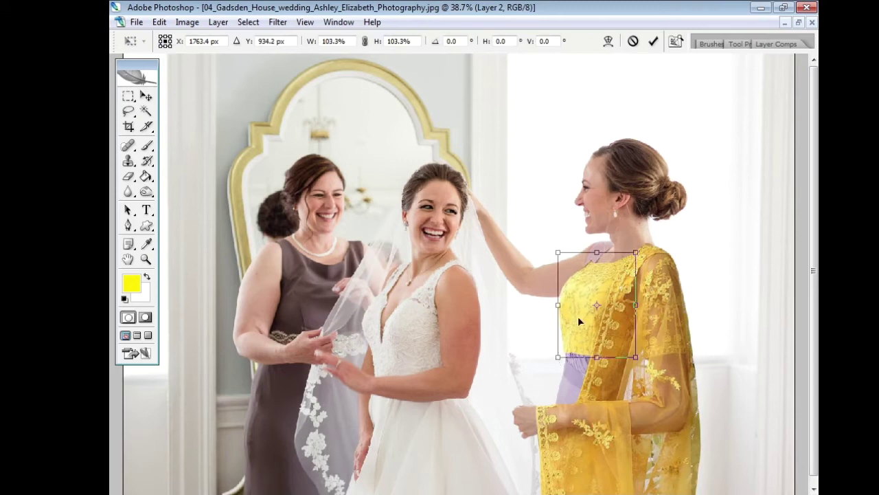
key(Return)
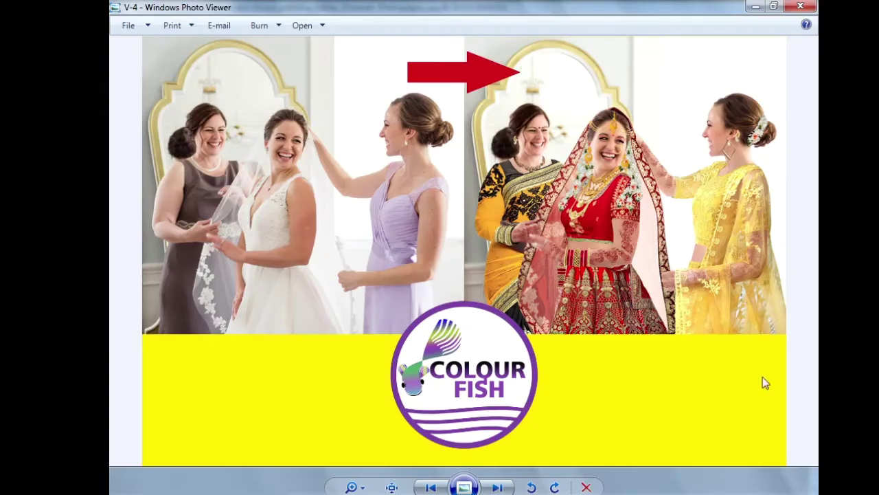
Check the yellow blouse in the V-4 reference picture, and nudge the blouse layer slightly right and down in Photoshop.
scroll(762, 376, up, 5)
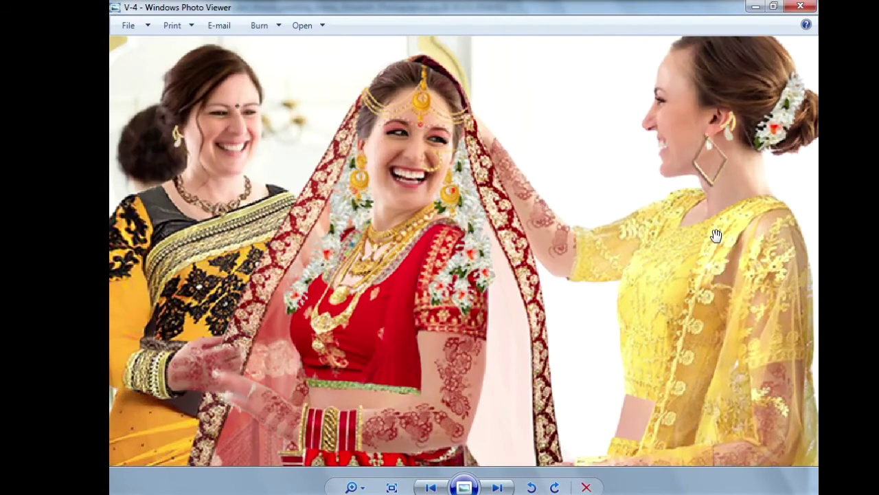
click(756, 7)
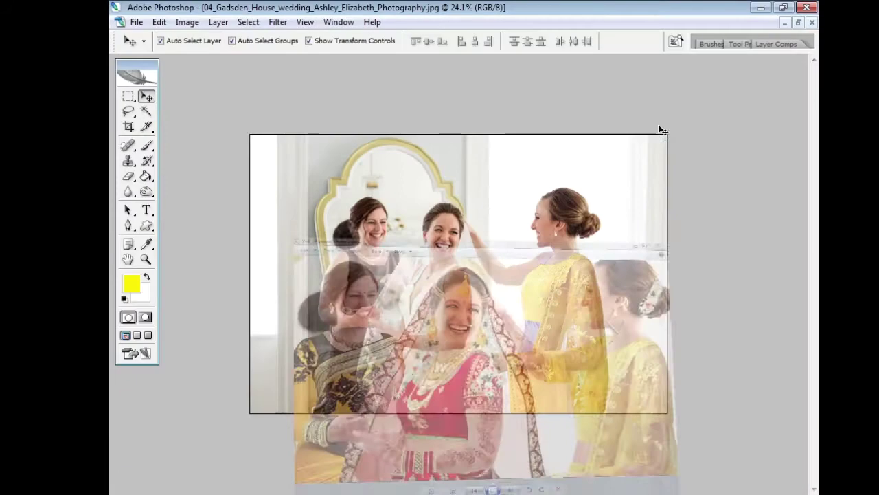
click(548, 275)
scroll(549, 275, up, 6)
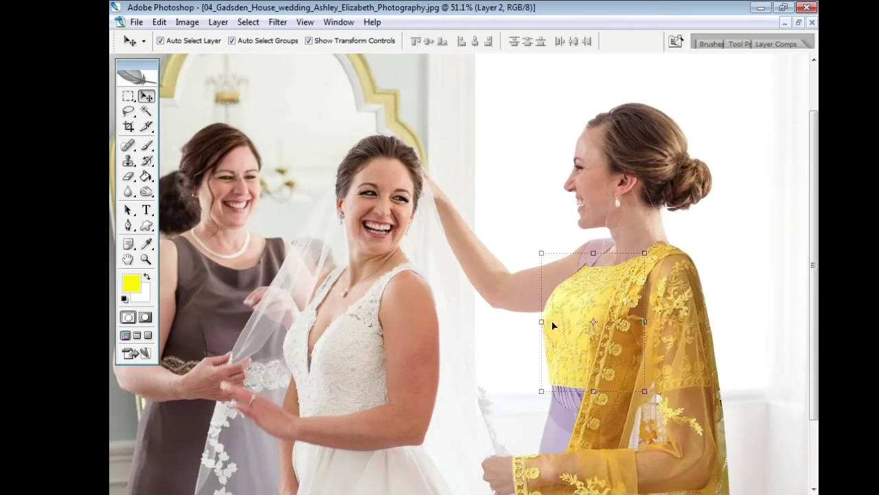
key(ctrl+t)
key(Return)
key(Right)
key(Right)
key(Right)
key(Right)
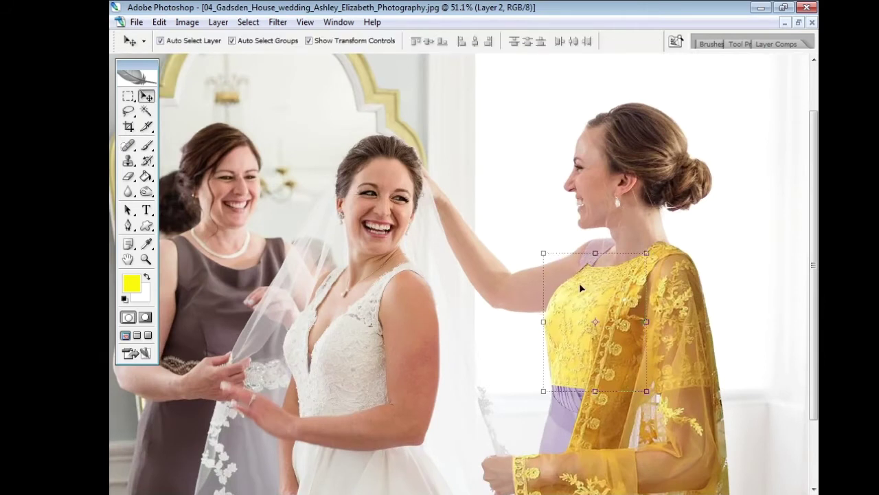
key(Down)
key(Down)
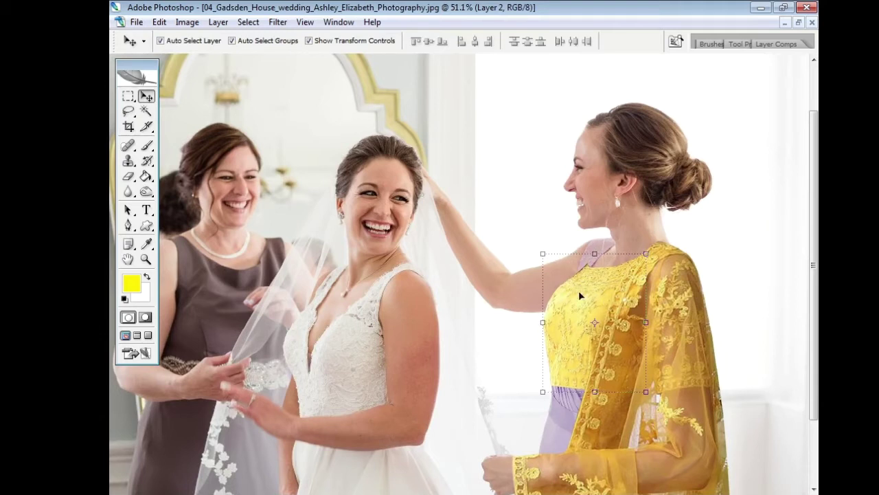
Brighten the yellow dupatta layer with Levels, setting the white input level to 231.
click(689, 296)
click(186, 22)
mouse_move(206, 55)
click(337, 55)
drag(741, 239, 382, 121)
drag(392, 264, 376, 265)
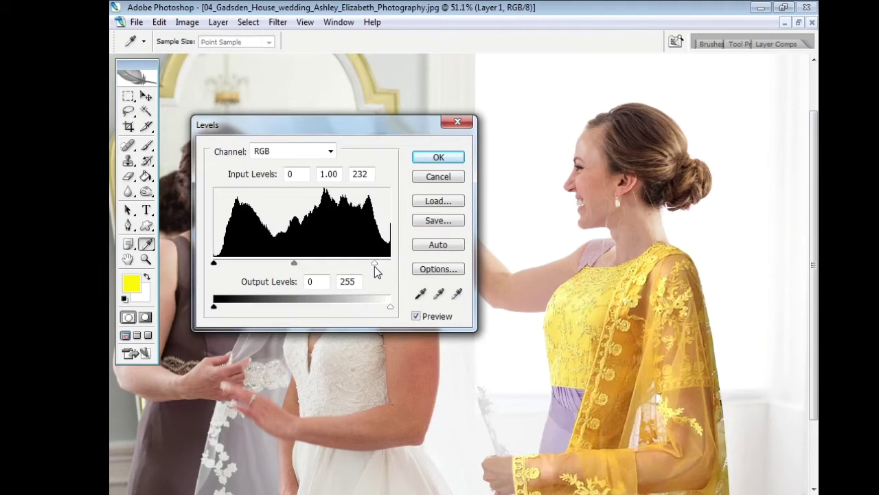
drag(374, 266, 374, 266)
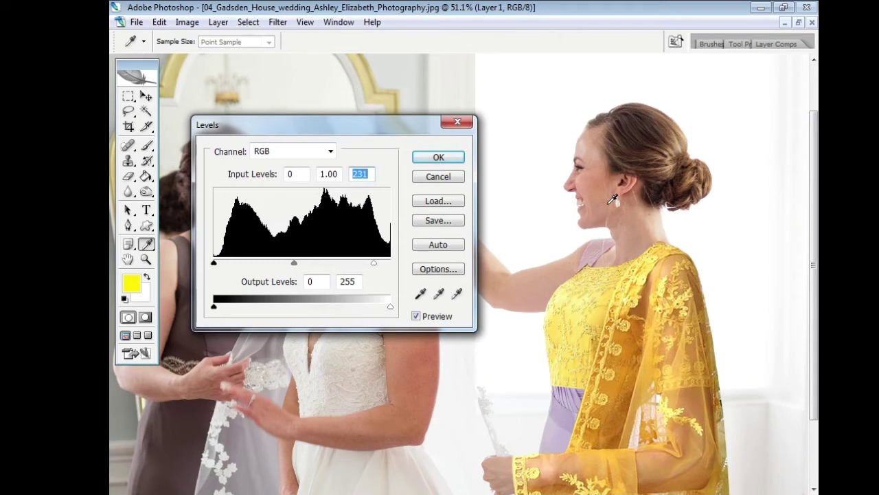
click(438, 157)
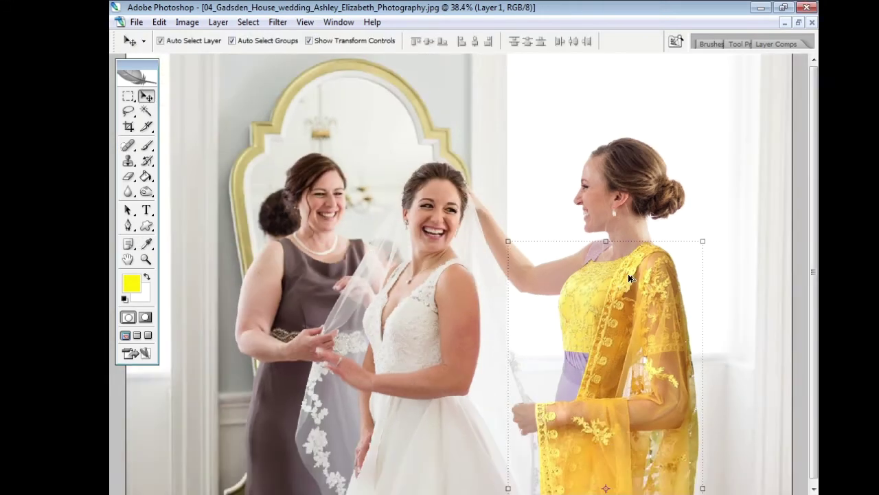
Warp the lower edge of the yellow blouse layer downward and inward to follow the woman's waist.
scroll(641, 337, up, 1)
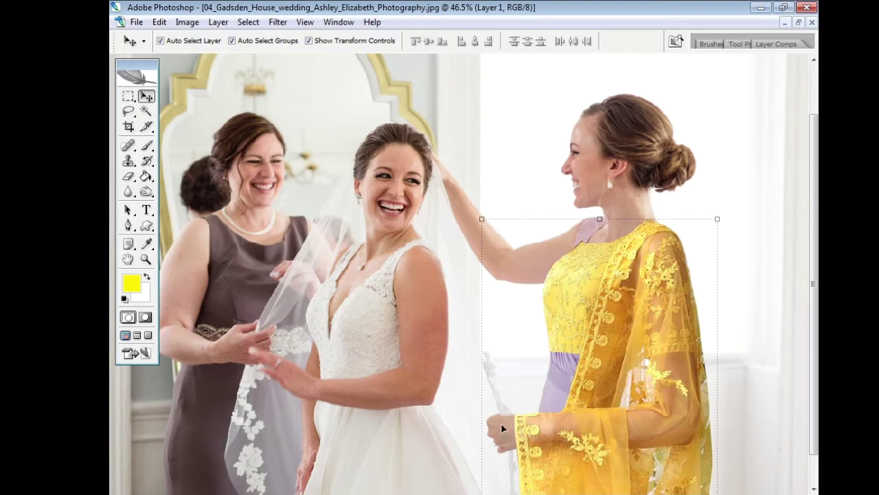
key(ctrl+e)
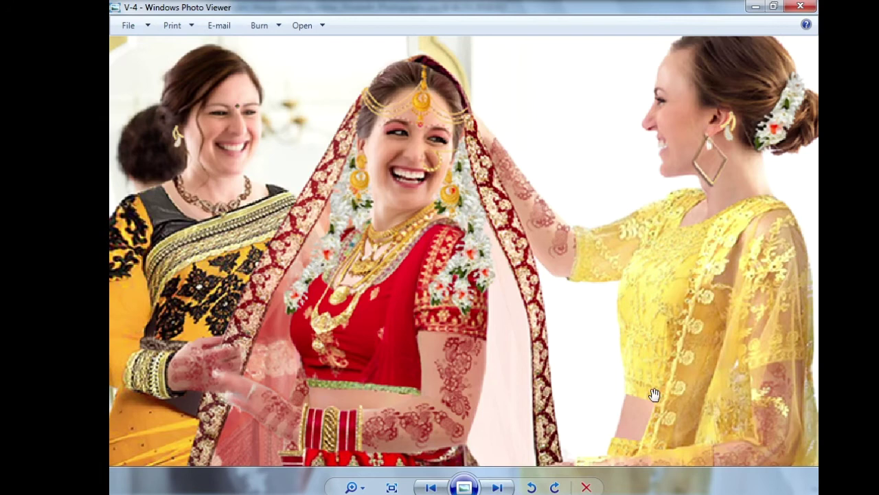
click(754, 7)
key(ctrl+t)
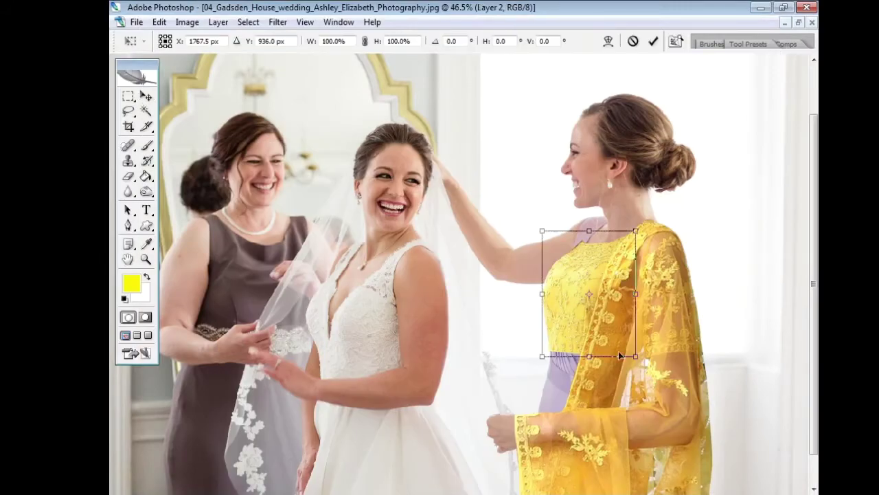
right_click(591, 109)
click(625, 215)
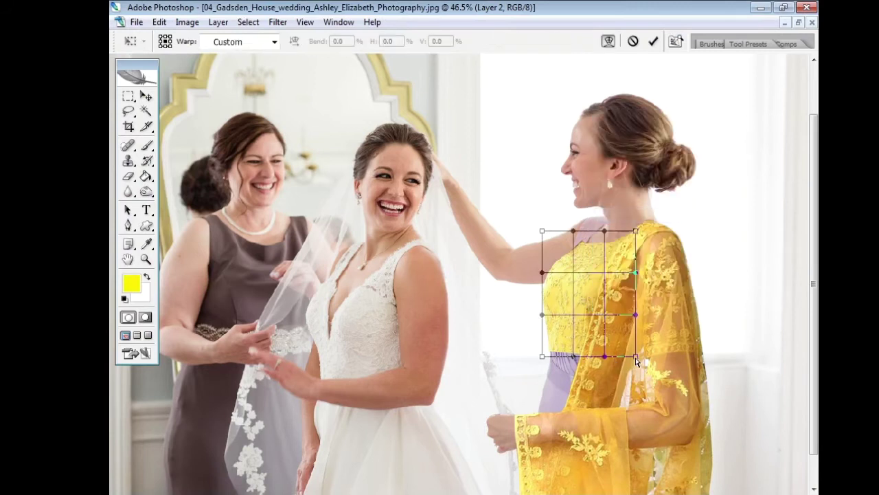
drag(635, 361, 547, 362)
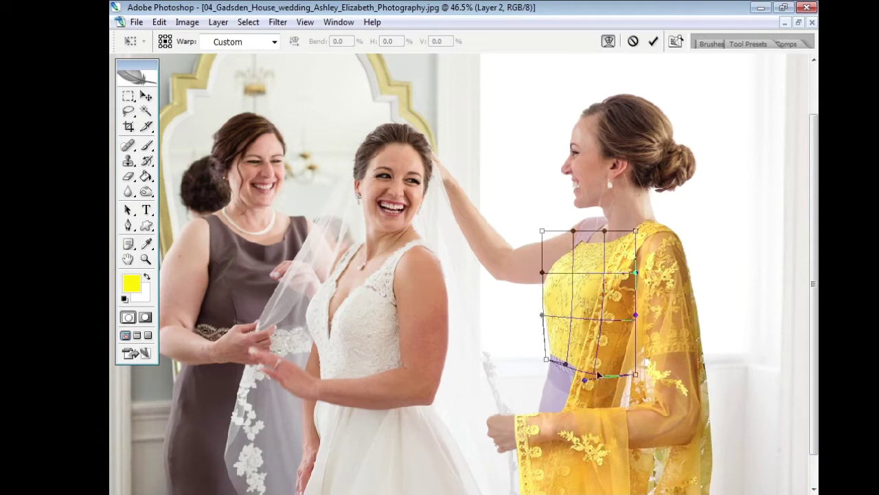
drag(546, 361, 546, 367)
key(Return)
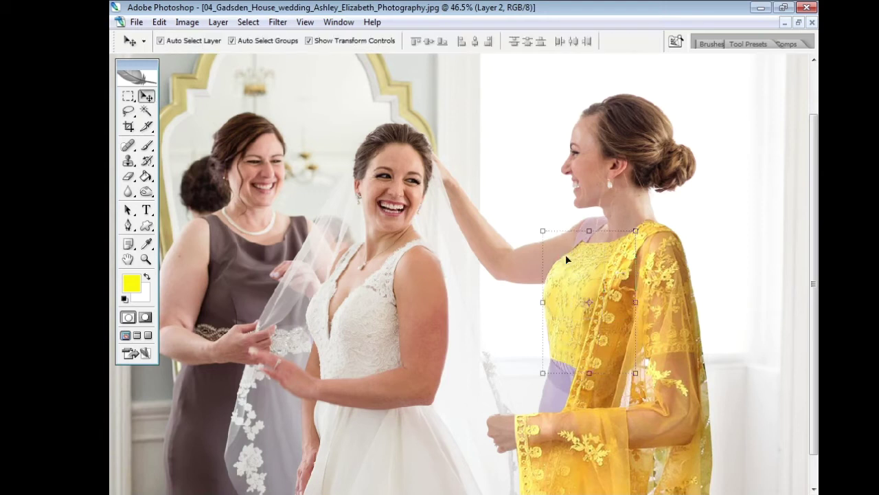
Rotate the yellow blouse layer by -1.7 degrees to match the woman's posture.
key(ctrl+e)
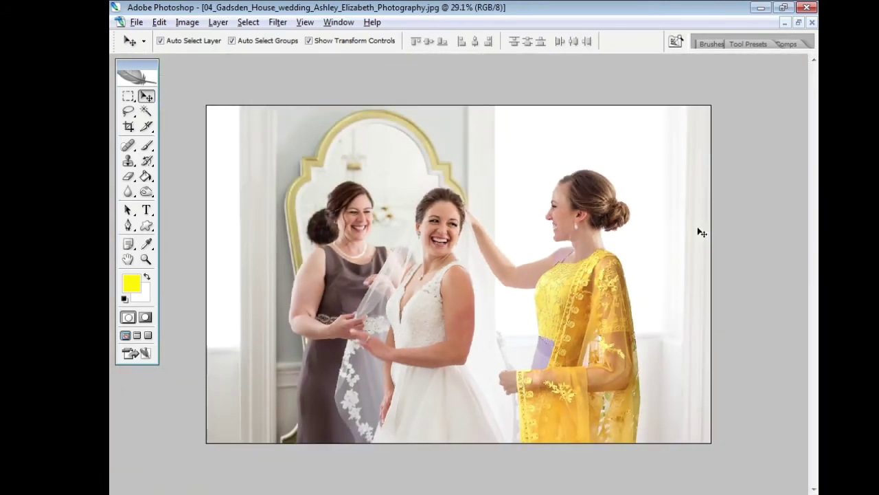
key(ctrl+j)
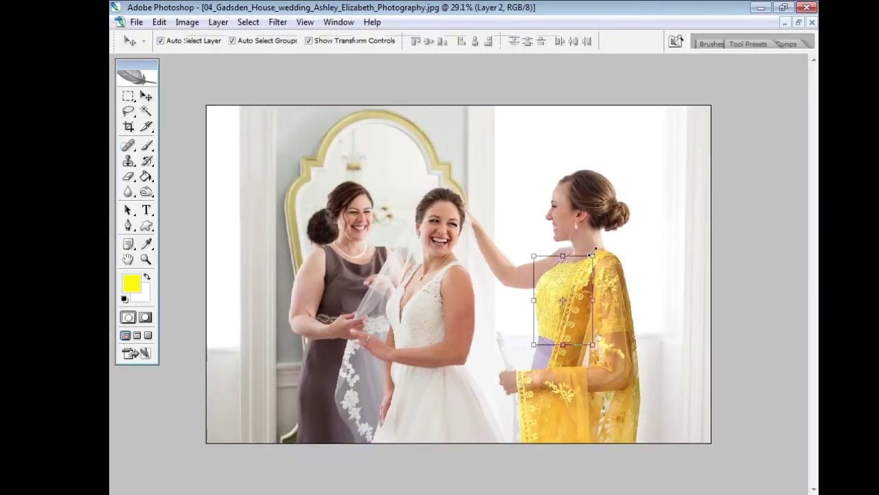
key(ctrl+t)
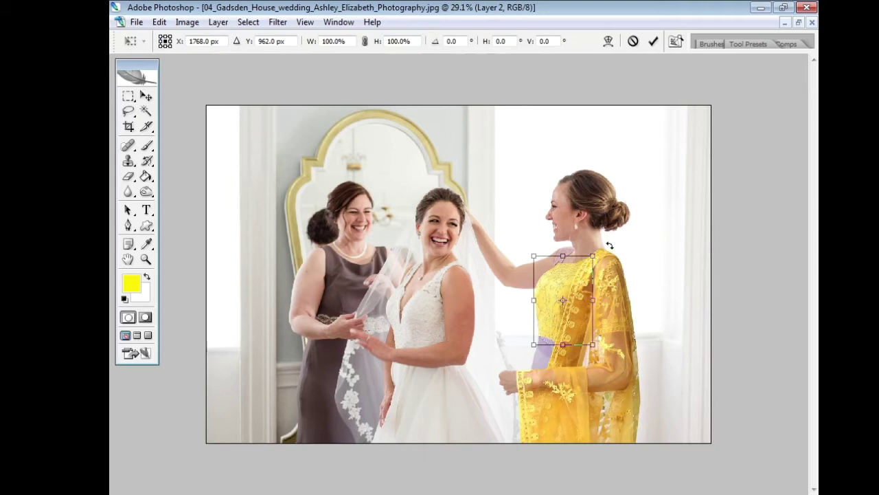
drag(609, 243, 609, 241)
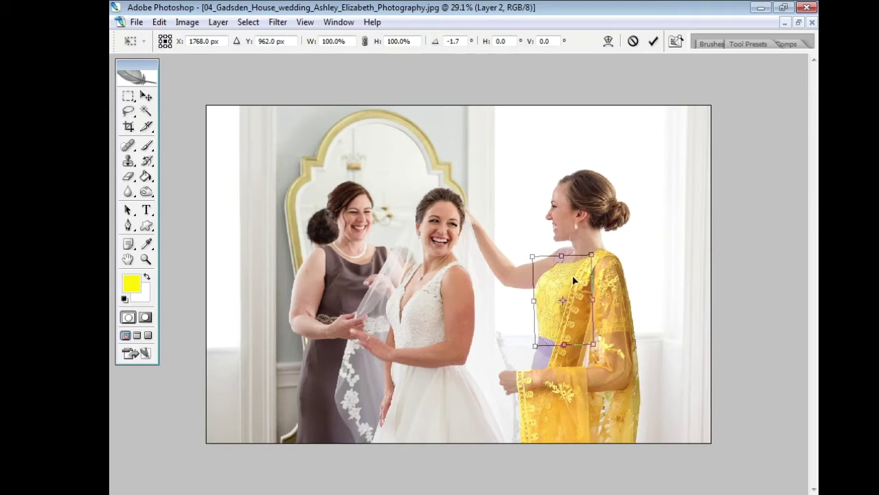
double_click(572, 280)
click(669, 249)
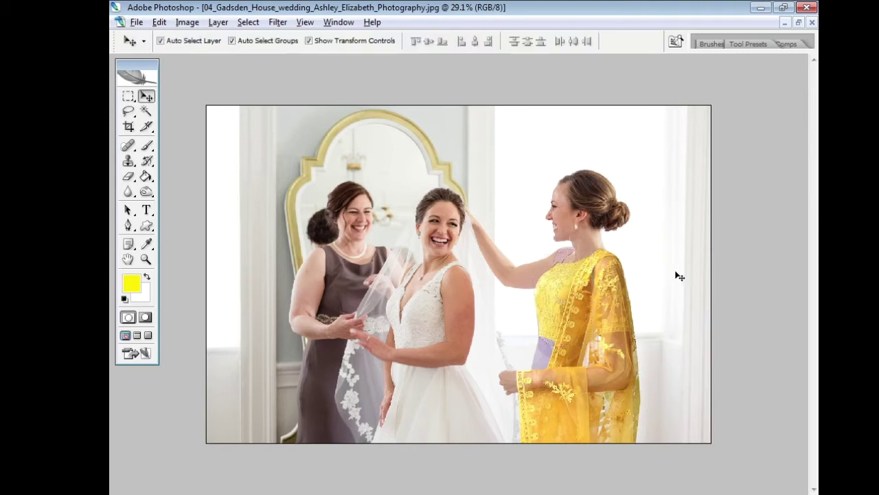
Check the dupatta's shoulder drape in the V-4 reference picture and select the yellow dupatta layer in Photoshop.
key(ctrl+minus)
key(ctrl+plus)
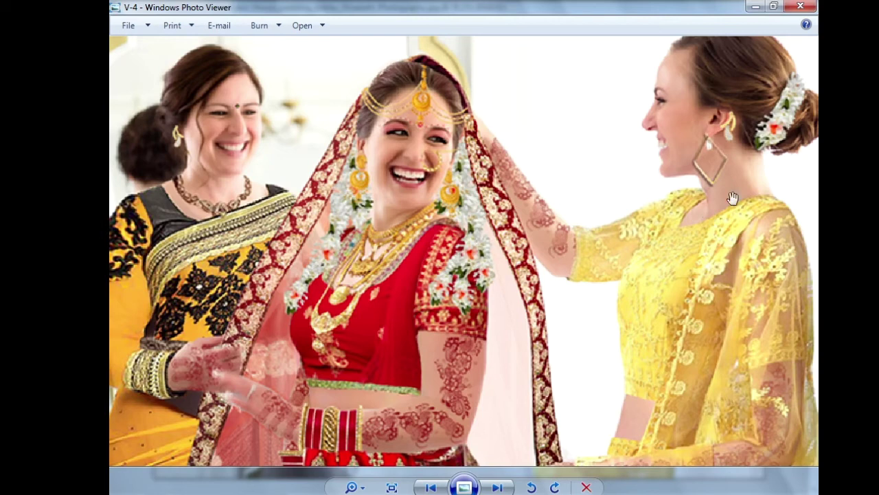
click(755, 10)
click(611, 268)
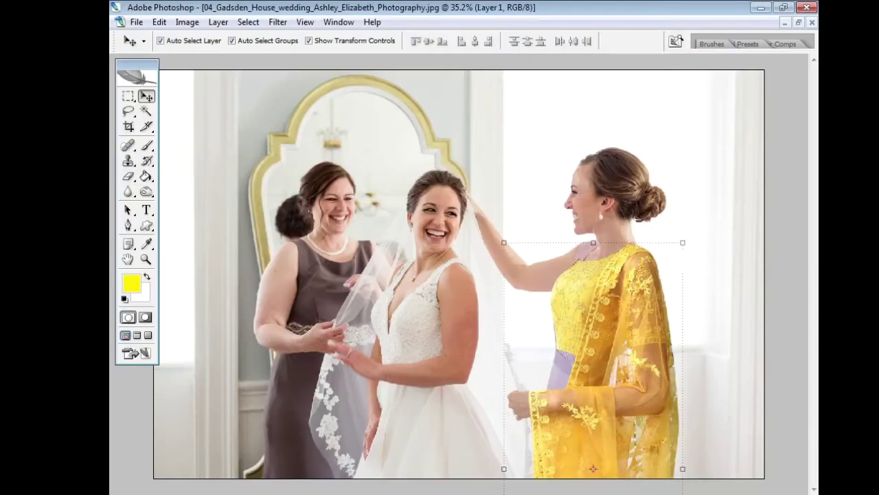
scroll(718, 215, up, 5)
scroll(718, 215, up, 2)
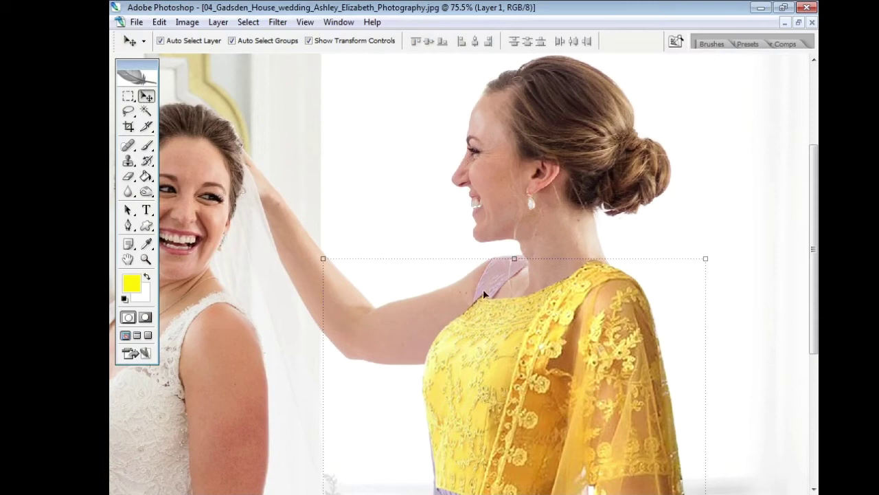
Trace a closed Pen tool path around the dupatta's embroidered border at the shoulder and neck.
click(128, 225)
scroll(561, 352, down, 1)
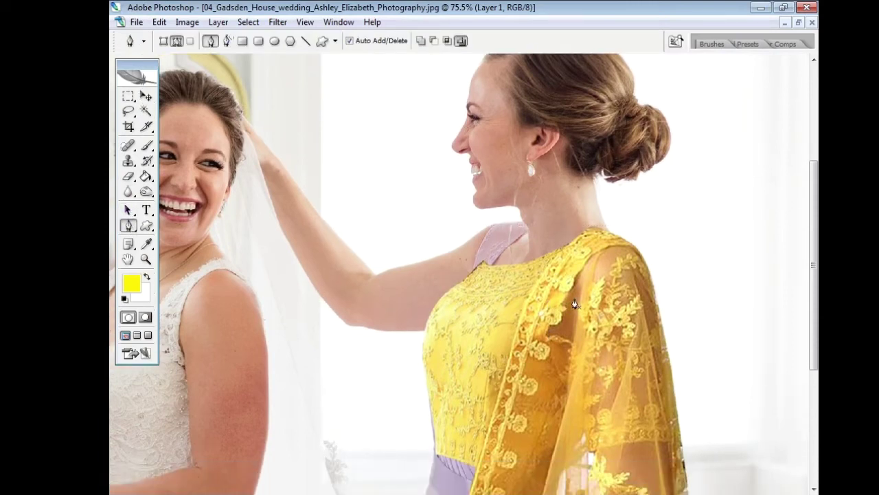
key(v)
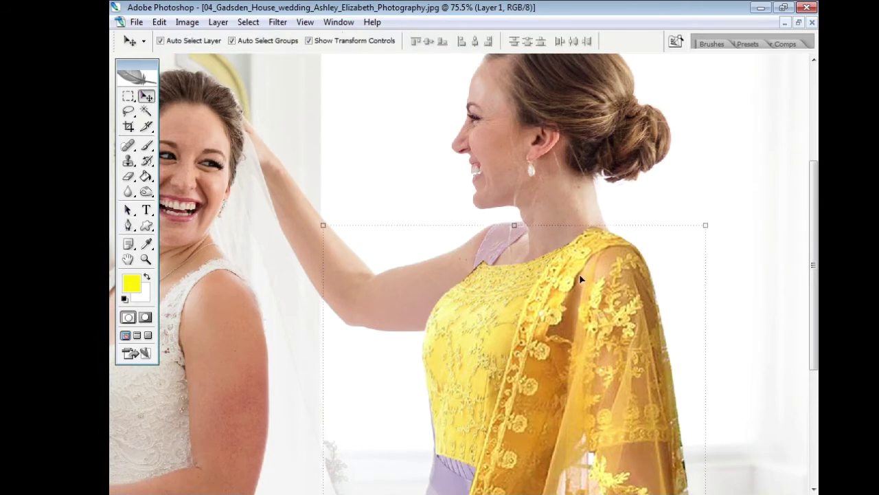
click(127, 224)
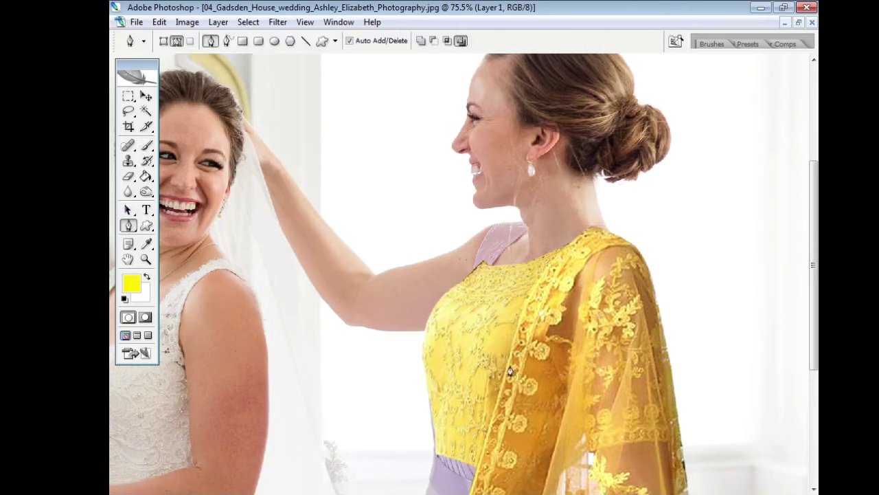
click(511, 336)
drag(556, 326, 631, 245)
click(643, 259)
click(671, 263)
click(630, 217)
click(586, 212)
click(544, 233)
click(518, 275)
click(509, 319)
click(511, 338)
Turn the shoulder path into a selection and copy that piece of the dupatta to a new layer.
right_click(540, 261)
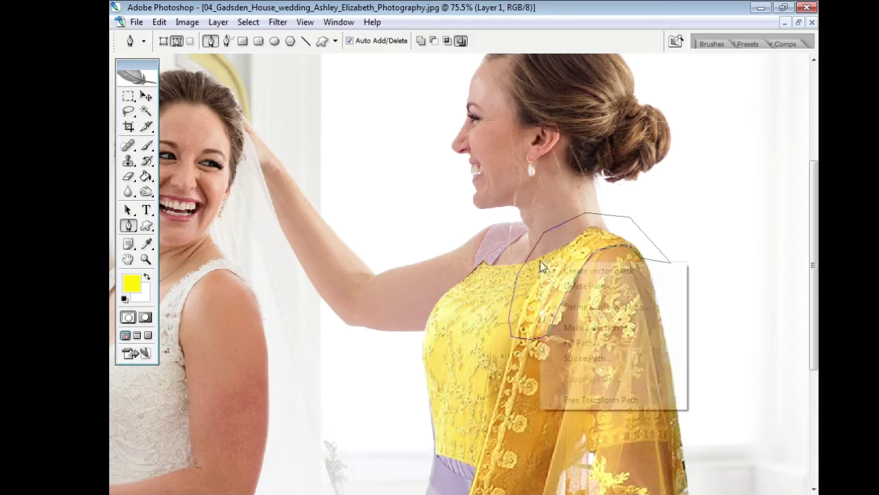
click(577, 327)
click(548, 150)
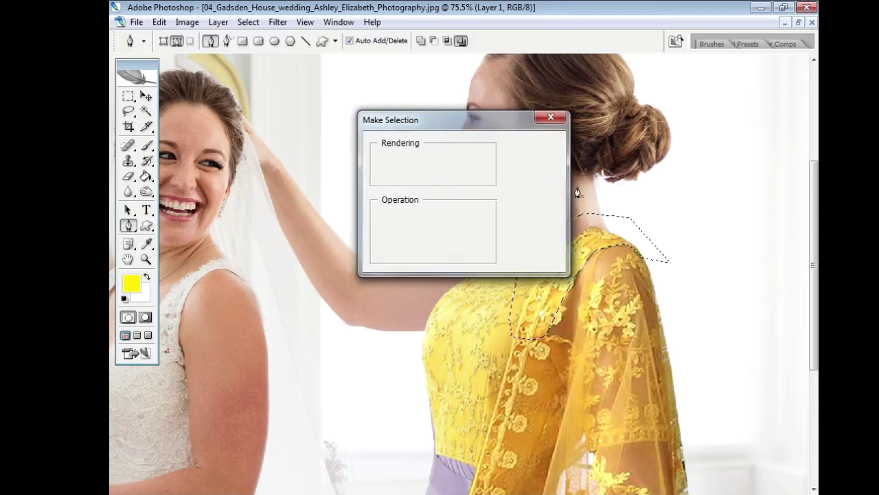
key(ctrl+j)
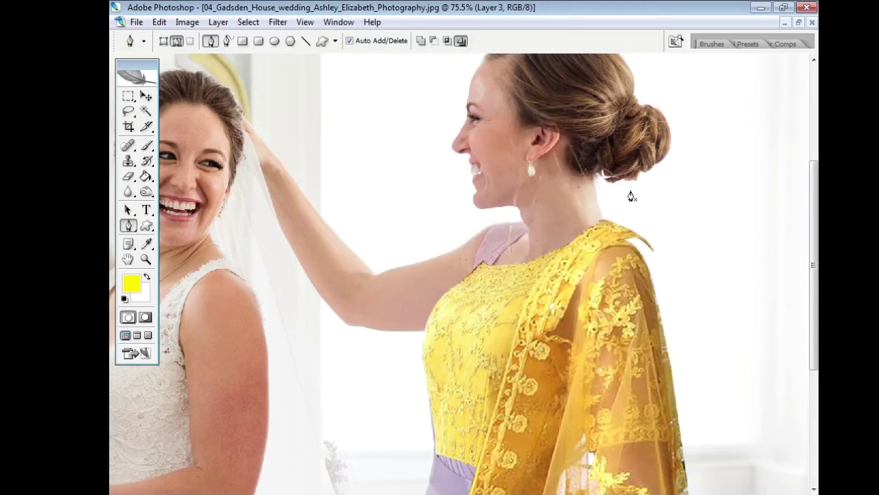
Move the copied dupatta border piece onto the woman's far shoulder, over the lavender strap.
click(146, 96)
scroll(653, 249, up, 3)
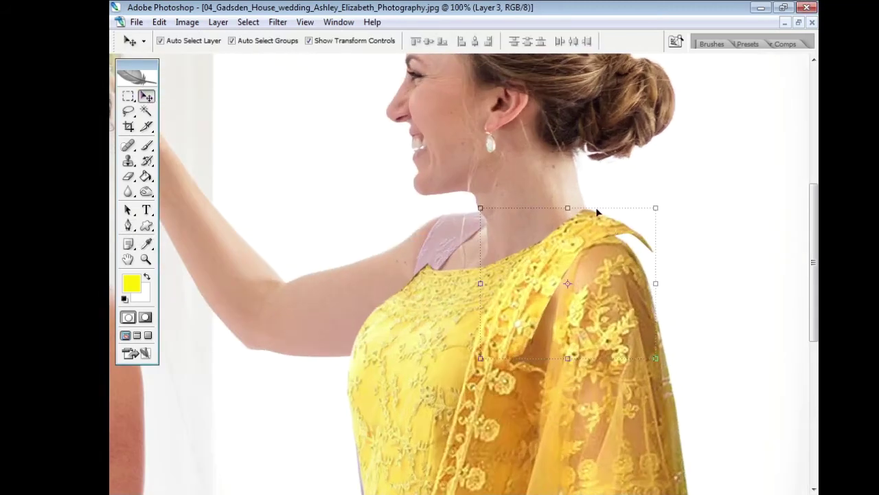
drag(601, 228, 495, 199)
scroll(535, 256, down, 6)
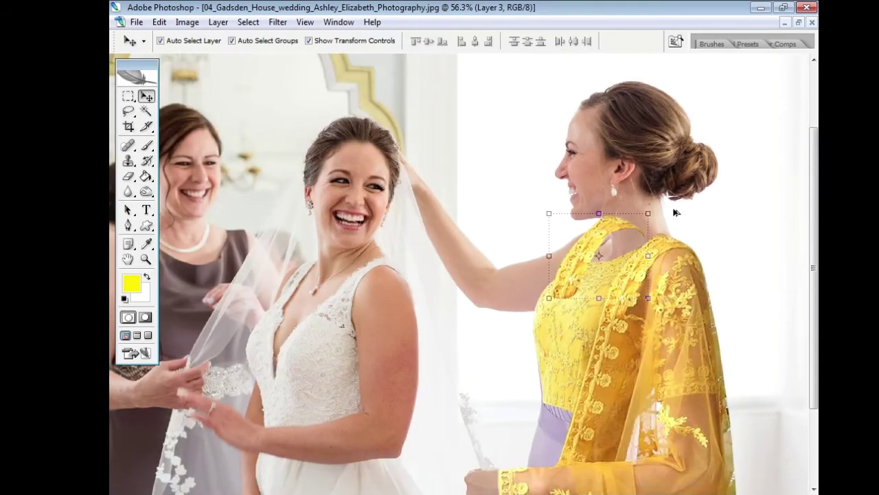
Rotate the copied border piece slightly counter-clockwise and nudge it into line with the far shoulder.
scroll(676, 209, up, 3)
scroll(677, 211, down, 1)
scroll(677, 211, up, 3)
scroll(677, 211, down, 3)
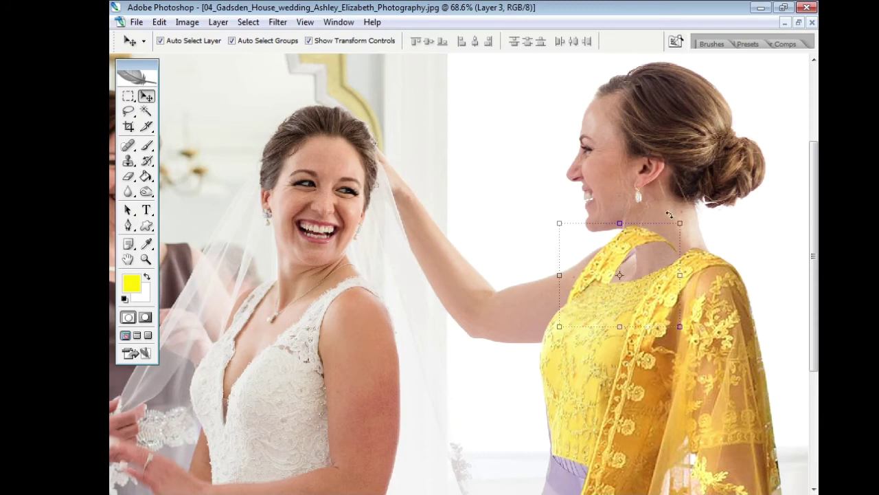
drag(677, 232, 683, 203)
key(Escape)
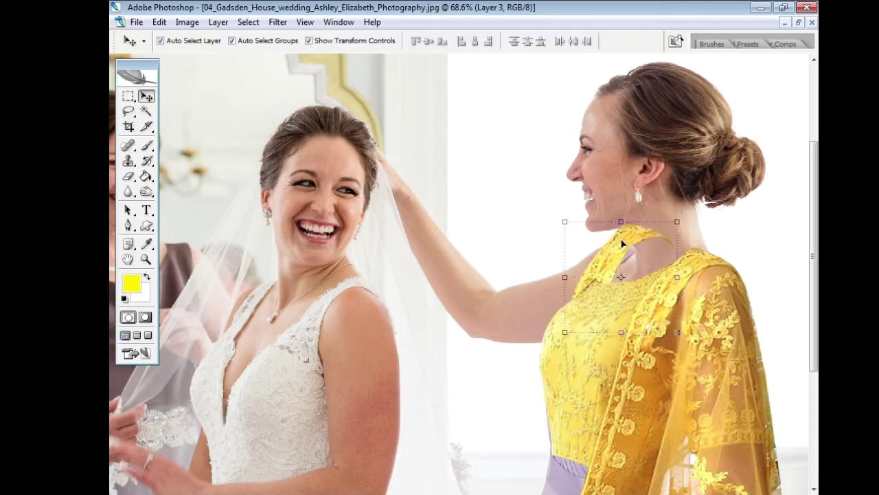
key(Right)
key(Right)
key(Right)
key(Right)
key(Right)
key(Right)
key(Right)
key(Right)
key(Right)
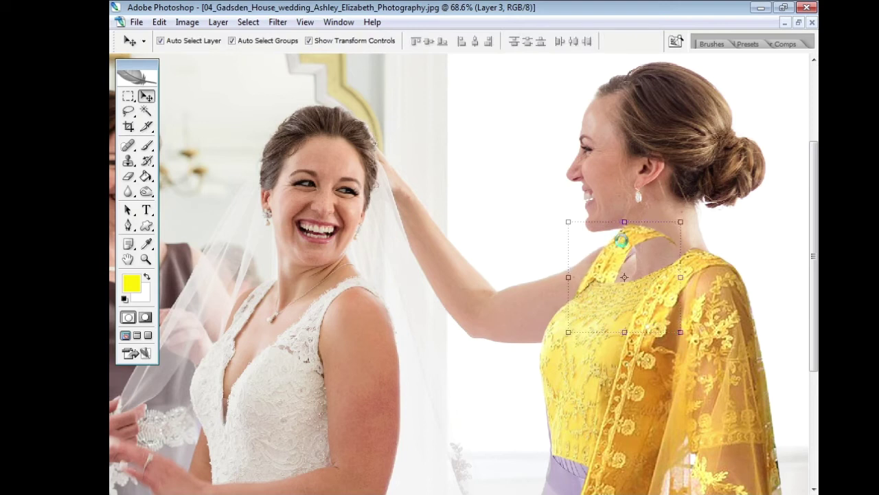
key(Left)
key(Down)
Set the copied piece to 50% opacity and erase its excess above the shoulder and over the neck.
key(5)
scroll(630, 237, up, 7)
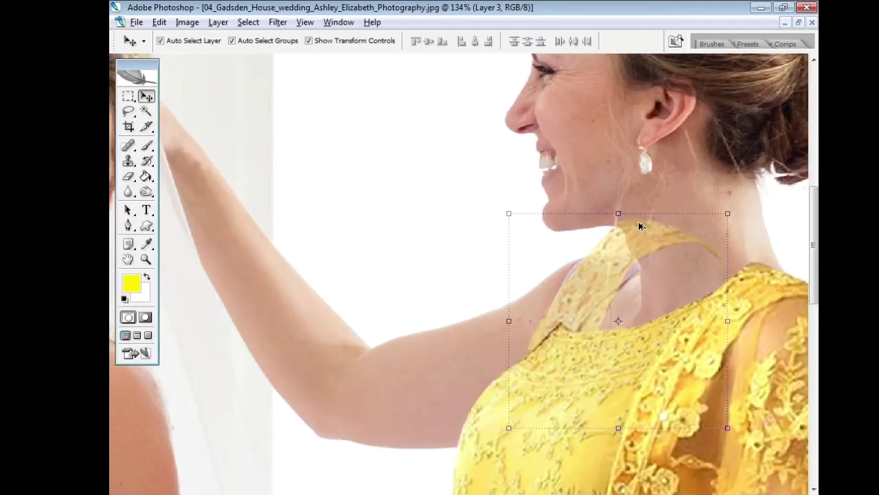
click(128, 176)
mouse_move(623, 178)
mouse_down()
mouse_move(683, 230)
mouse_move(650, 216)
mouse_move(690, 253)
mouse_move(651, 208)
mouse_move(576, 215)
mouse_move(622, 215)
mouse_up()
click(146, 96)
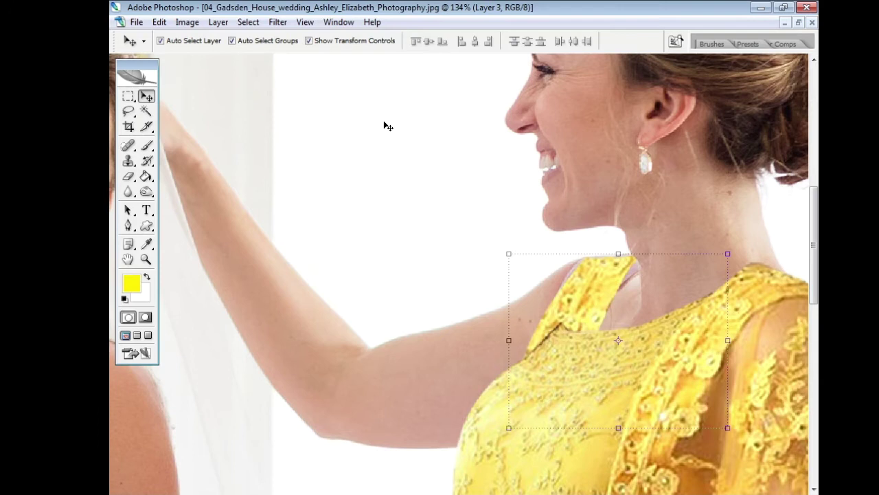
Warp the copied border piece with a custom mesh so it covers the lavender strap and follows the shoulder and neckline.
scroll(406, 122, down, 1)
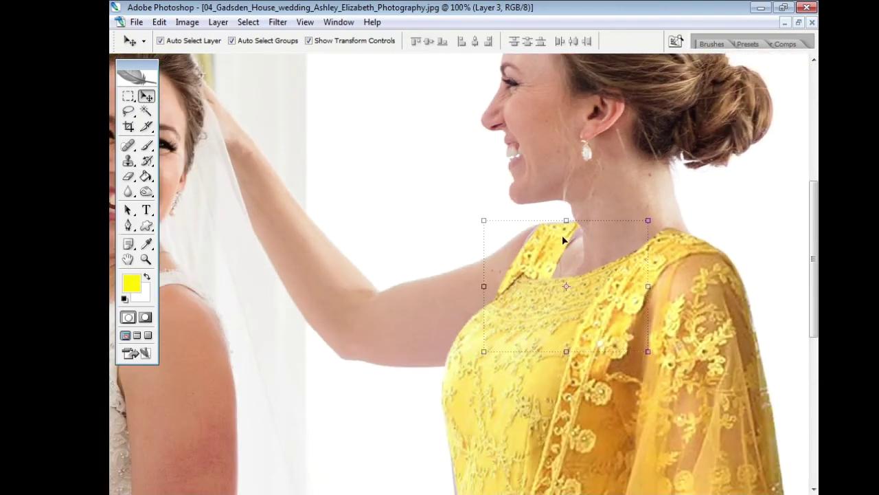
click(653, 217)
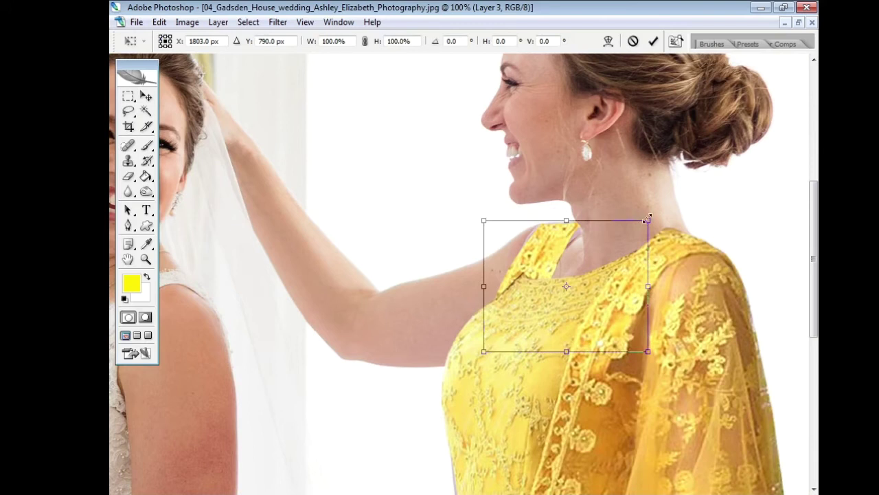
key(Return)
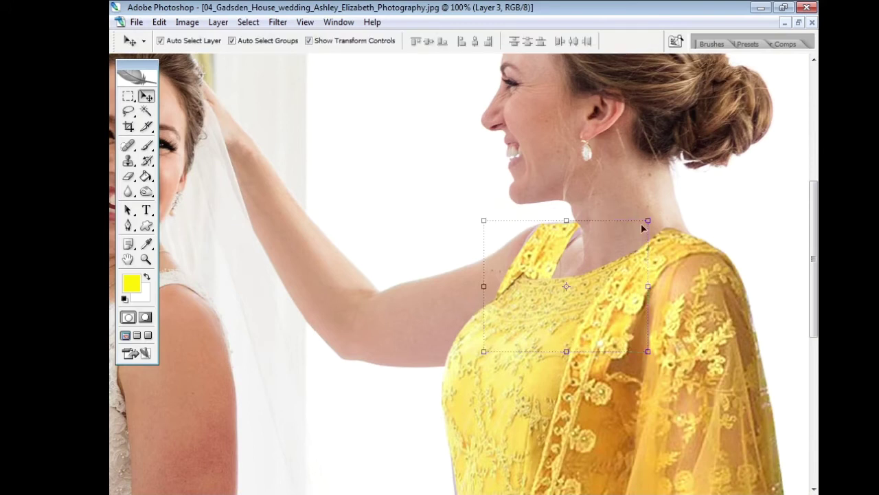
click(646, 219)
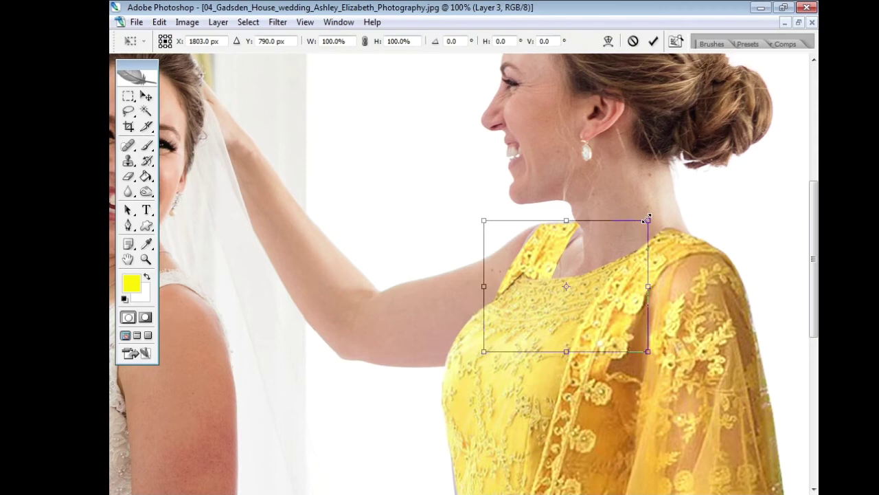
right_click(538, 247)
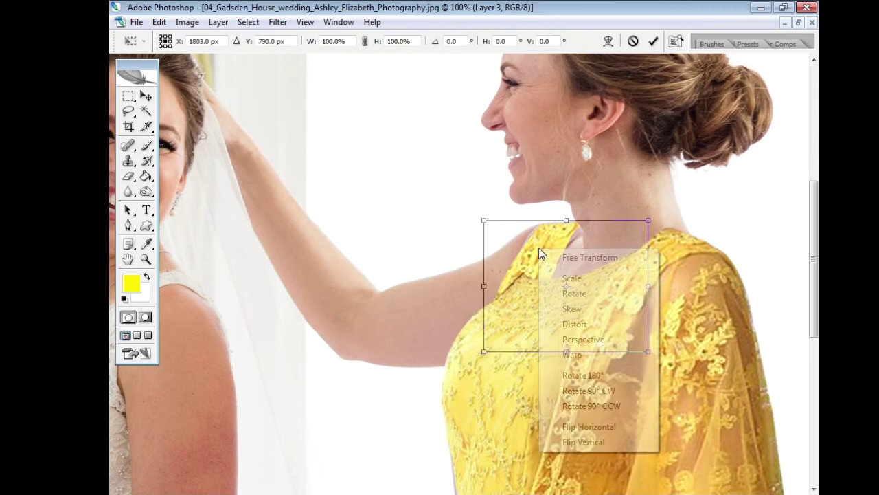
click(572, 355)
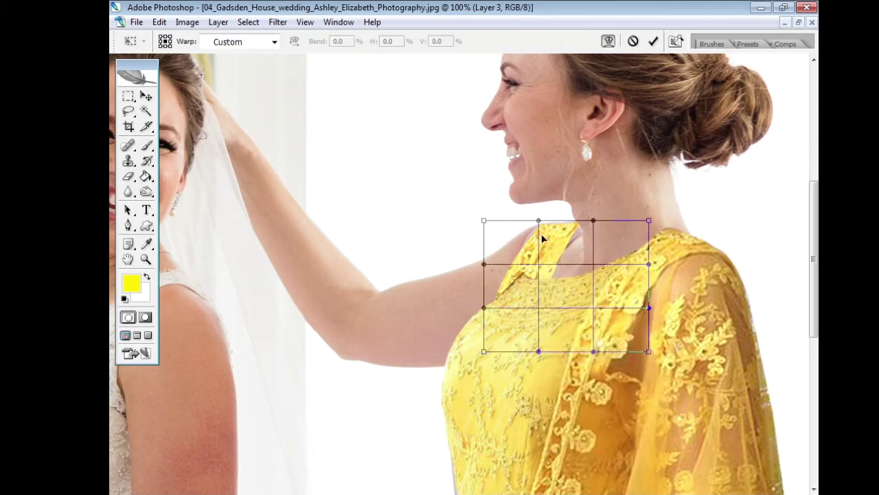
mouse_move(484, 352)
mouse_down()
mouse_move(493, 351)
mouse_move(479, 352)
mouse_up()
drag(499, 296, 518, 284)
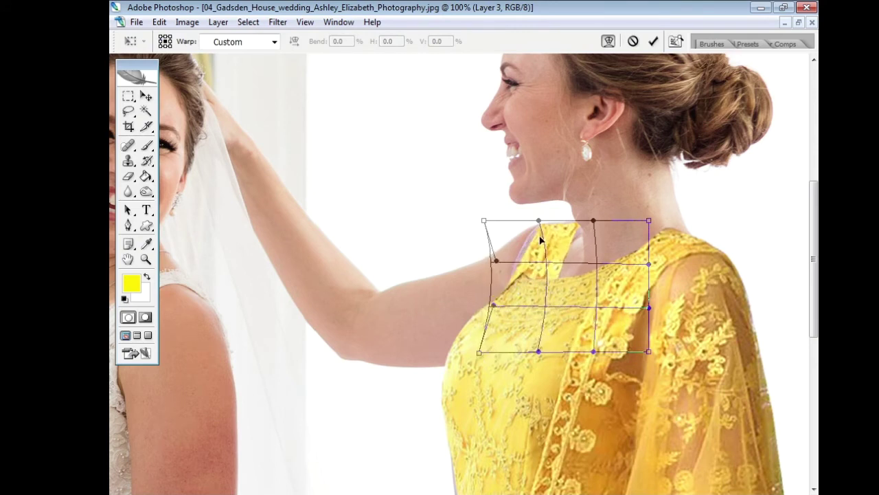
drag(537, 243, 528, 213)
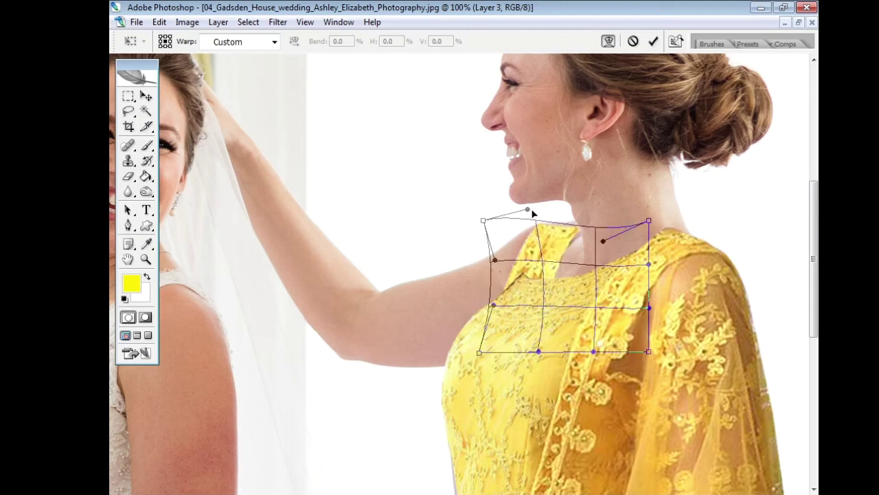
mouse_move(580, 230)
mouse_down()
mouse_move(589, 228)
mouse_move(579, 243)
mouse_move(588, 227)
mouse_move(579, 229)
mouse_up()
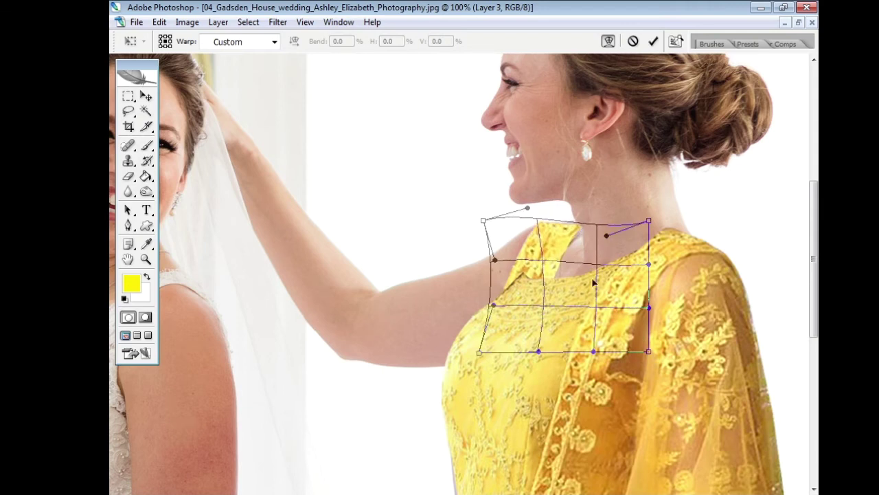
drag(608, 275, 587, 272)
drag(596, 225, 608, 235)
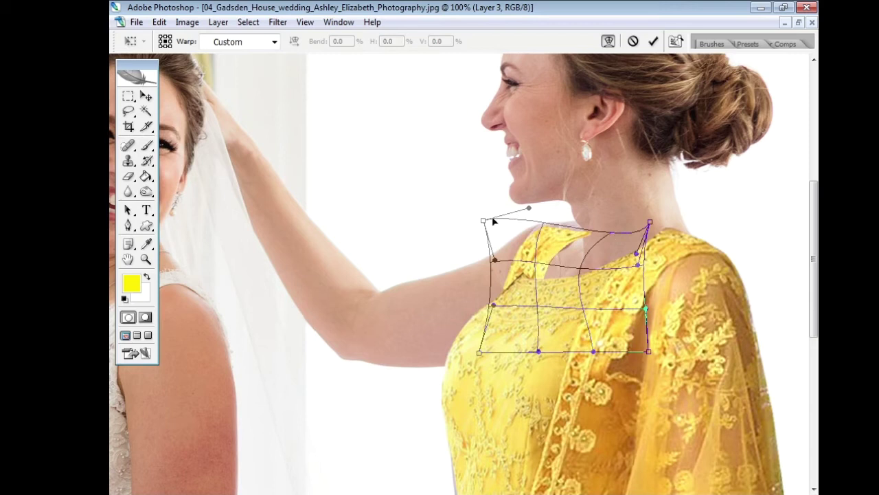
drag(482, 222, 486, 213)
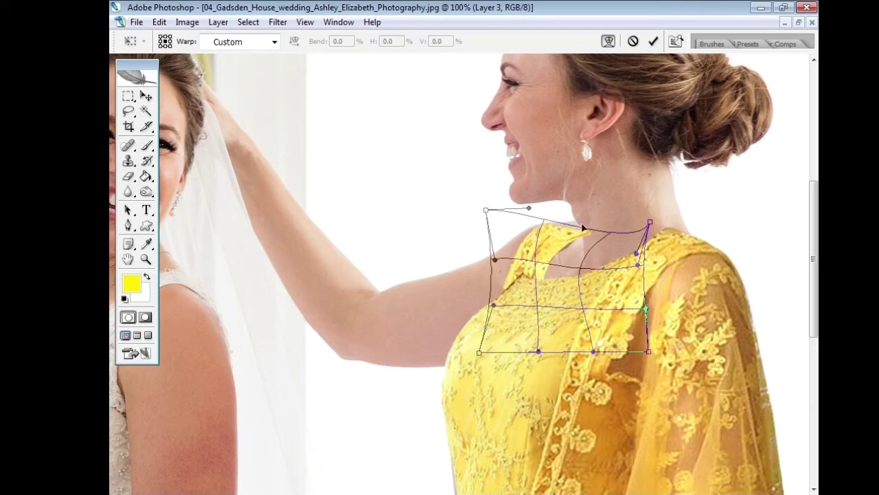
drag(605, 236, 607, 227)
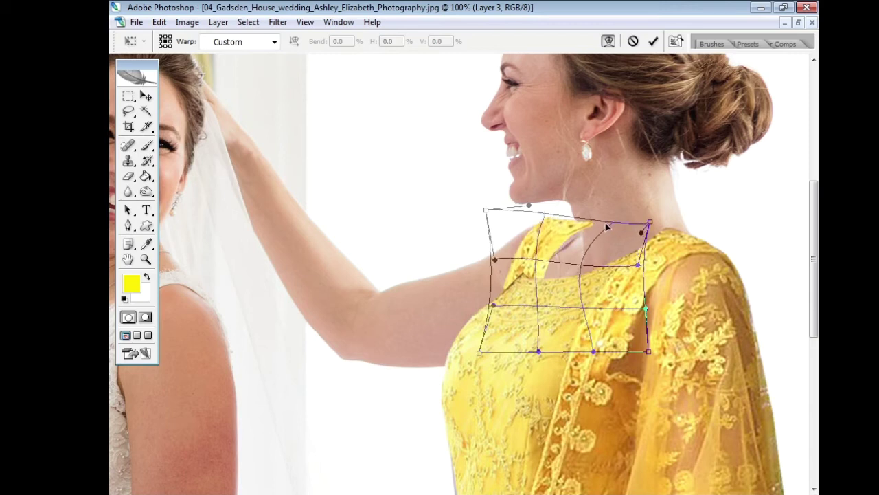
drag(556, 254, 557, 256)
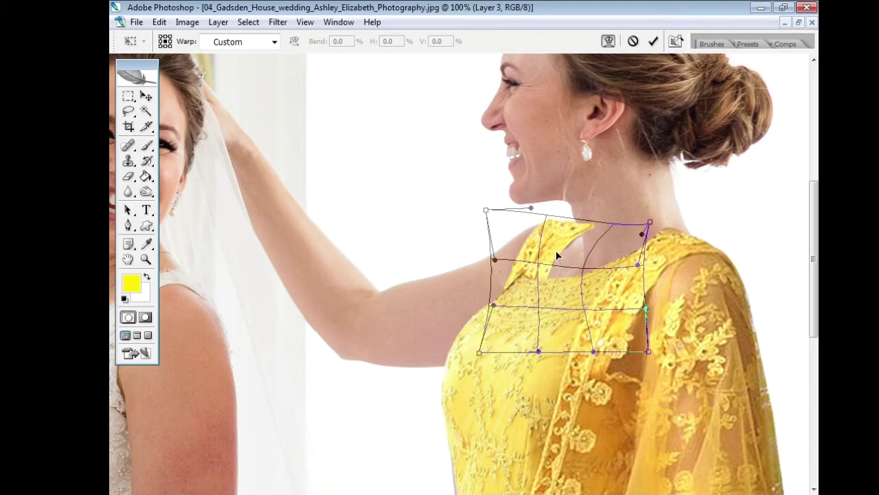
drag(649, 226, 621, 208)
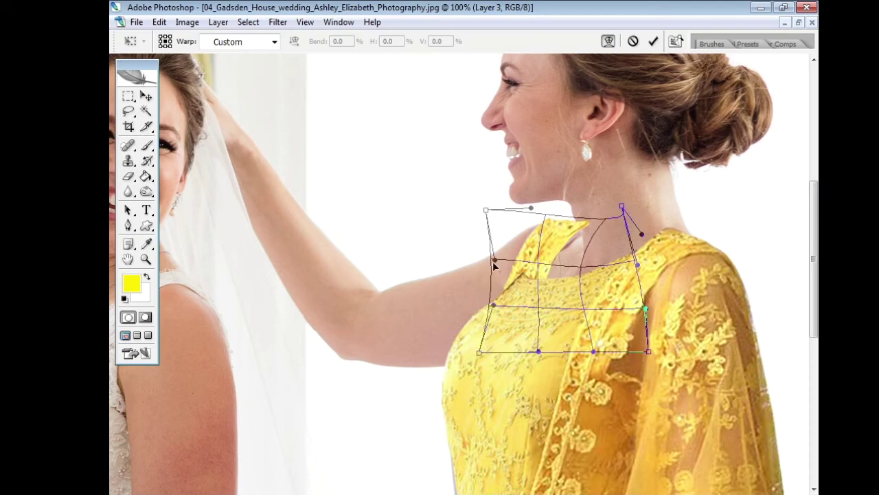
drag(495, 260, 495, 268)
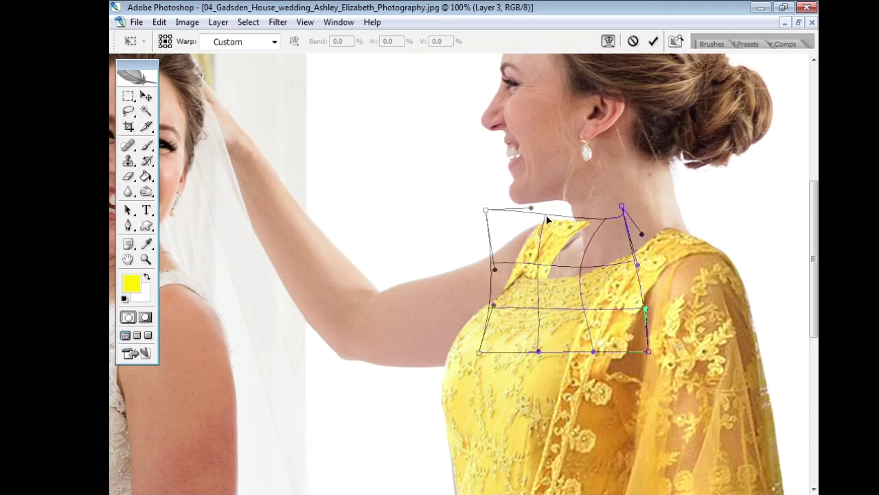
drag(543, 220, 537, 227)
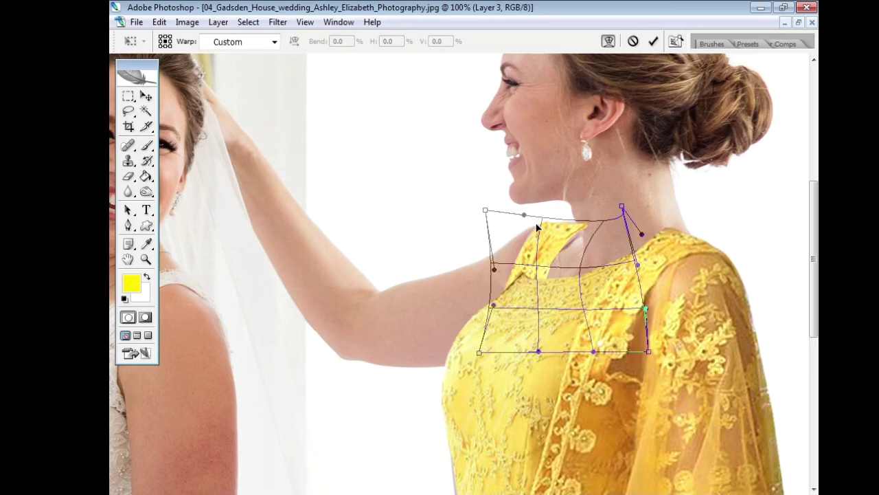
key(Return)
key(ctrl+e)
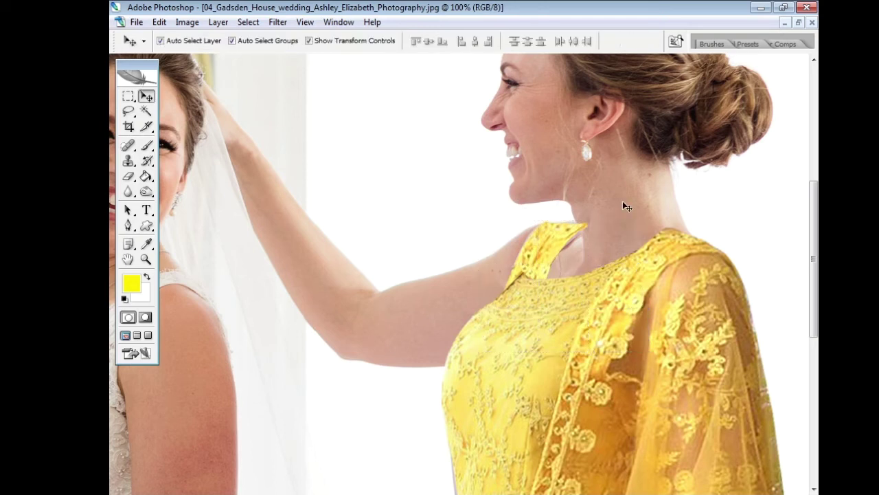
Erase the blouse layer's upper edge beneath the new shoulder strap with a 50-pixel eraser at 15% opacity to blend the join.
scroll(605, 225, down, 7)
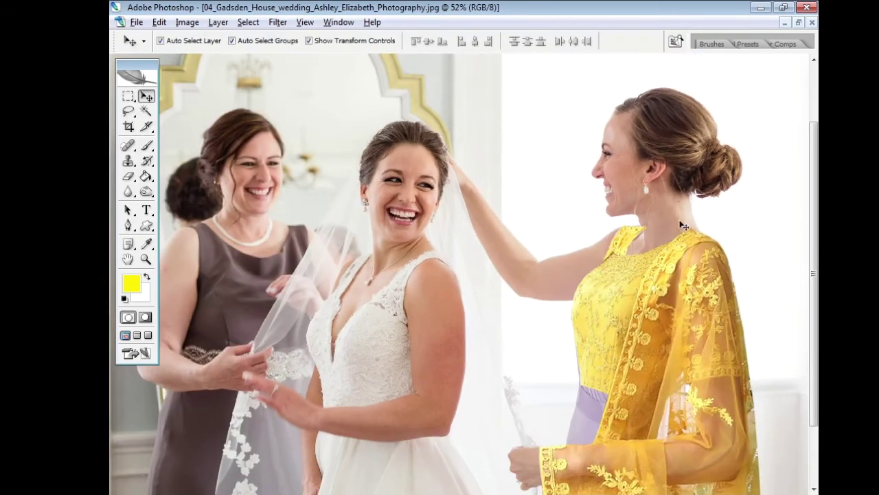
scroll(680, 224, up, 8)
scroll(680, 219, up, 1)
click(485, 225)
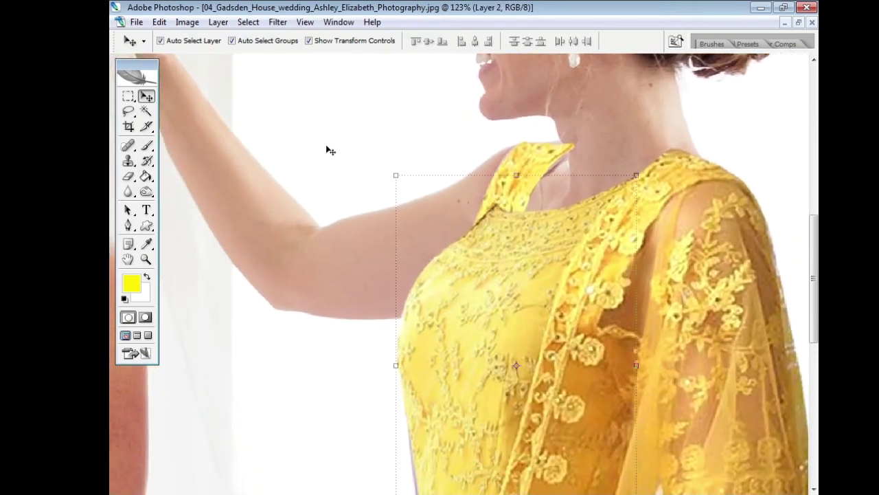
click(127, 176)
click(332, 40)
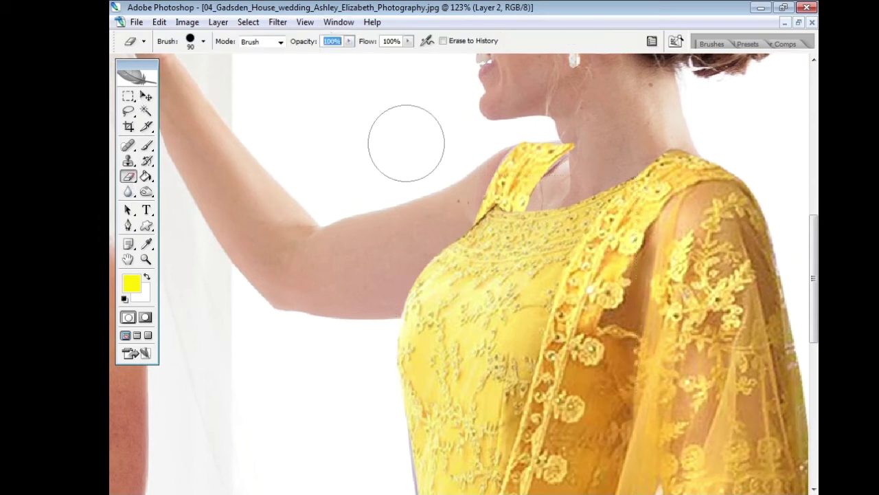
text(1)
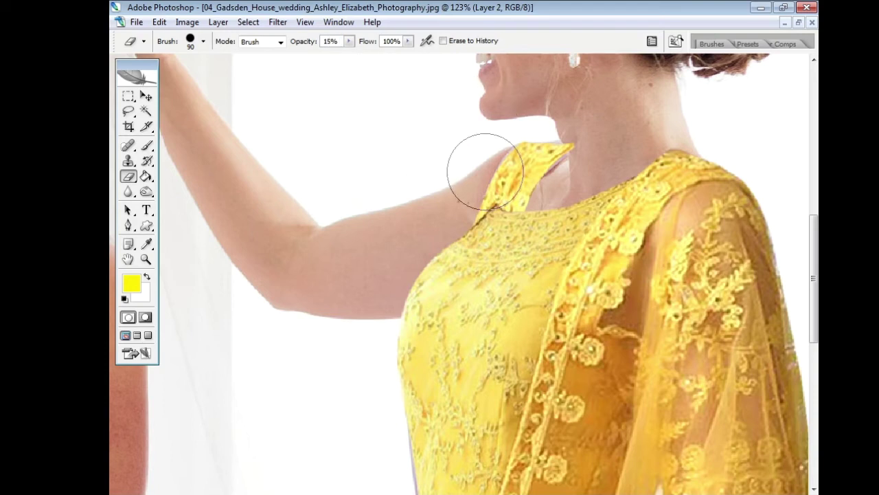
key(bracketleft)
key(bracketleft)
key(bracketleft)
key(bracketleft)
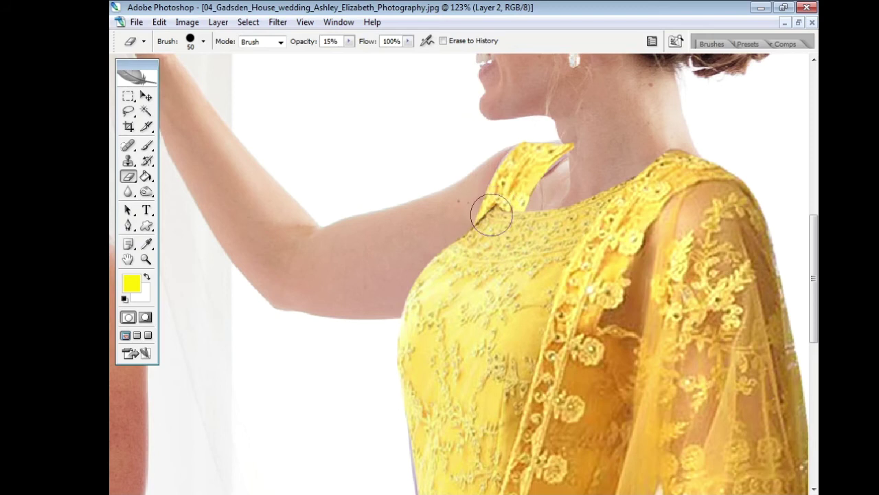
mouse_move(495, 215)
mouse_down()
mouse_move(502, 195)
mouse_move(503, 206)
mouse_move(483, 215)
mouse_move(497, 199)
mouse_move(480, 216)
mouse_move(503, 208)
mouse_move(507, 194)
mouse_move(505, 207)
mouse_move(514, 201)
mouse_move(498, 216)
mouse_move(476, 220)
mouse_move(515, 209)
mouse_move(509, 198)
mouse_move(516, 209)
mouse_move(458, 222)
mouse_up()
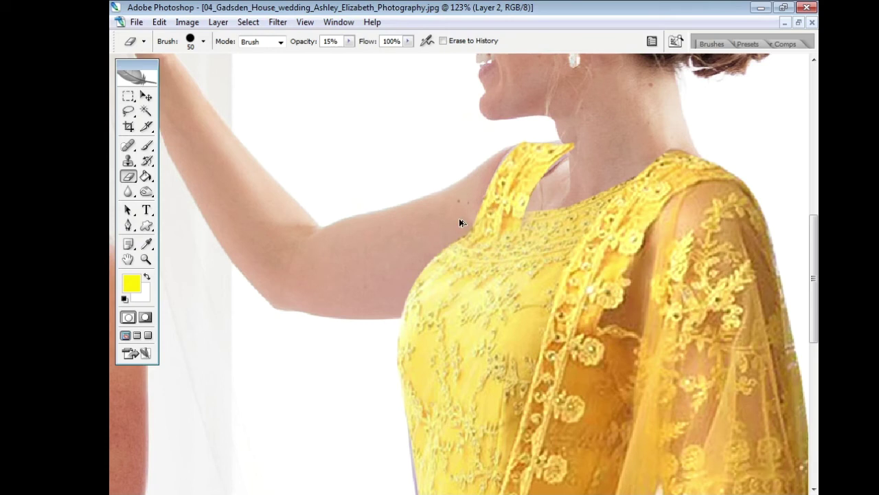
click(146, 97)
click(535, 153)
scroll(587, 198, down, 6)
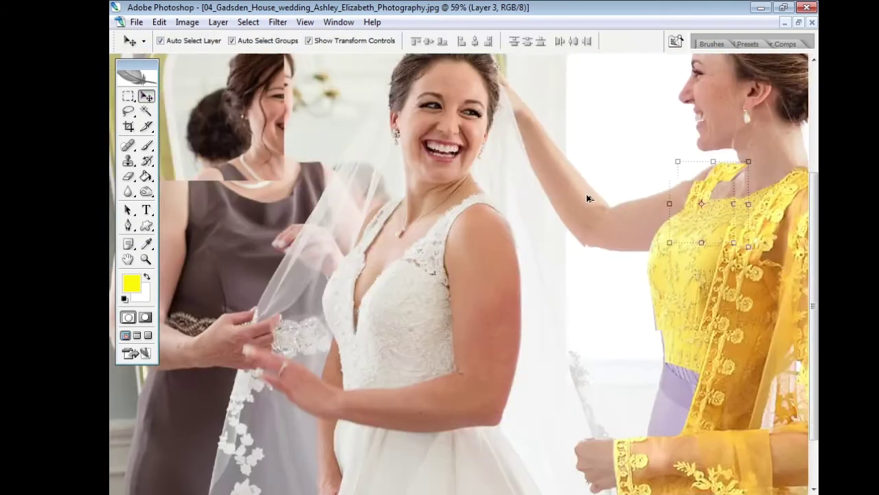
click(684, 245)
scroll(634, 243, up, 7)
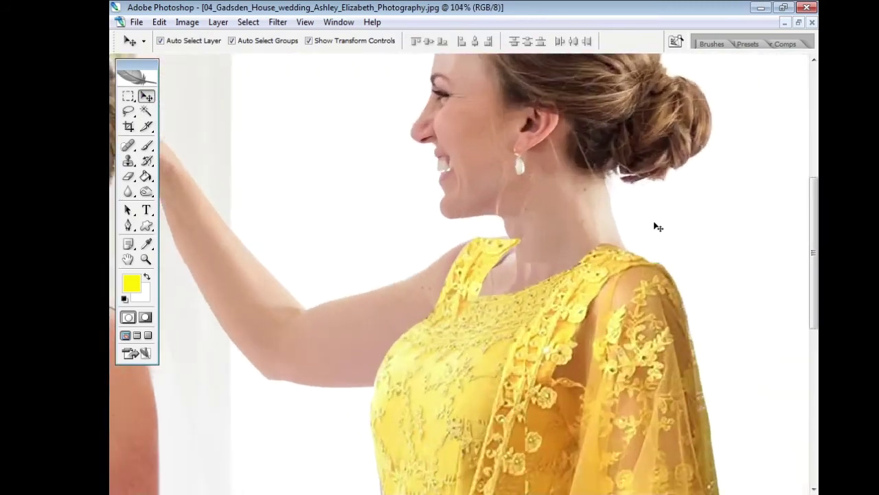
Select the yellow blouse layer and adjust its tones with Levels.
click(467, 343)
scroll(467, 343, down, 5)
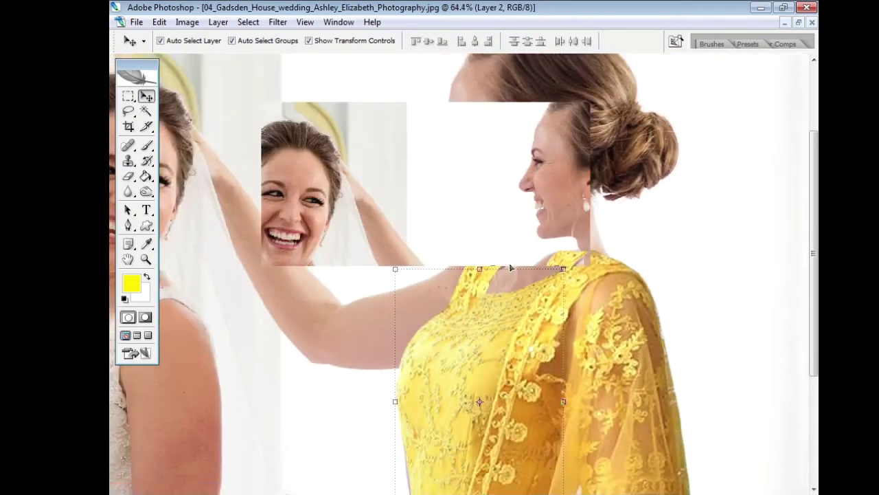
click(186, 22)
mouse_move(199, 55)
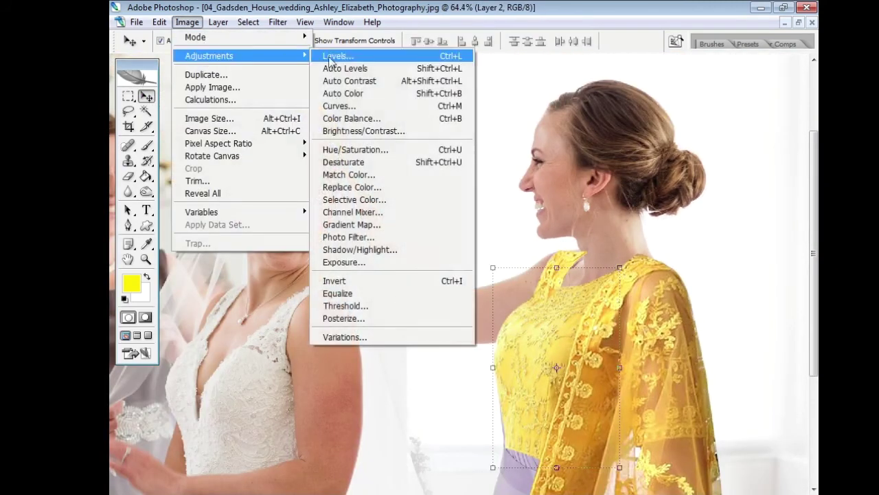
click(330, 56)
click(389, 263)
click(459, 160)
key(v)
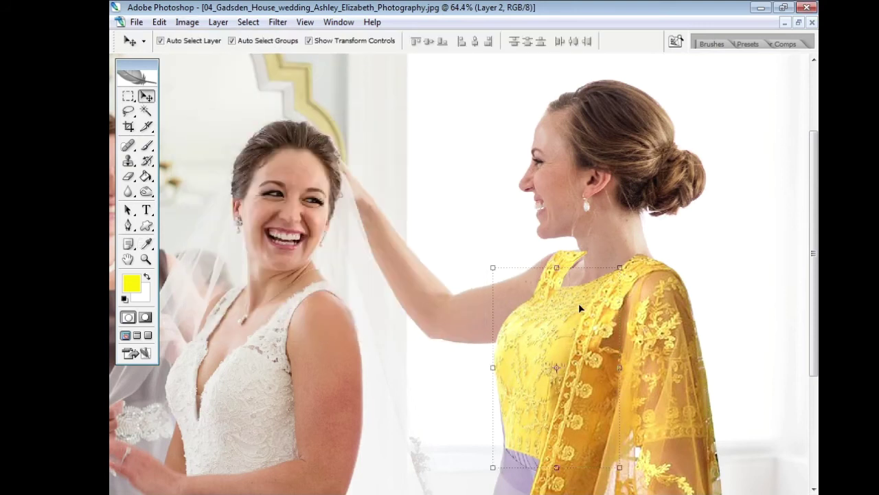
Try to erase the shoulder strap's tip over the neck with a 50-pixel eraser at 48% opacity.
click(128, 175)
scroll(485, 302, up, 4)
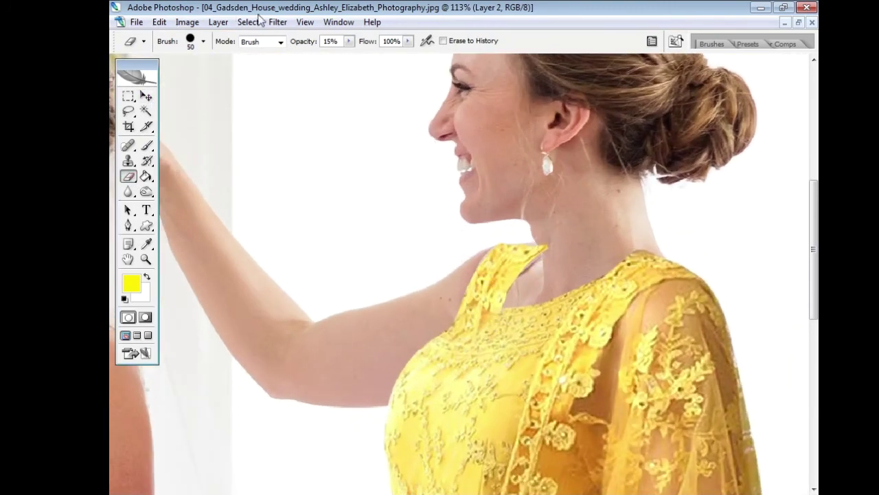
click(348, 45)
drag(353, 54, 373, 54)
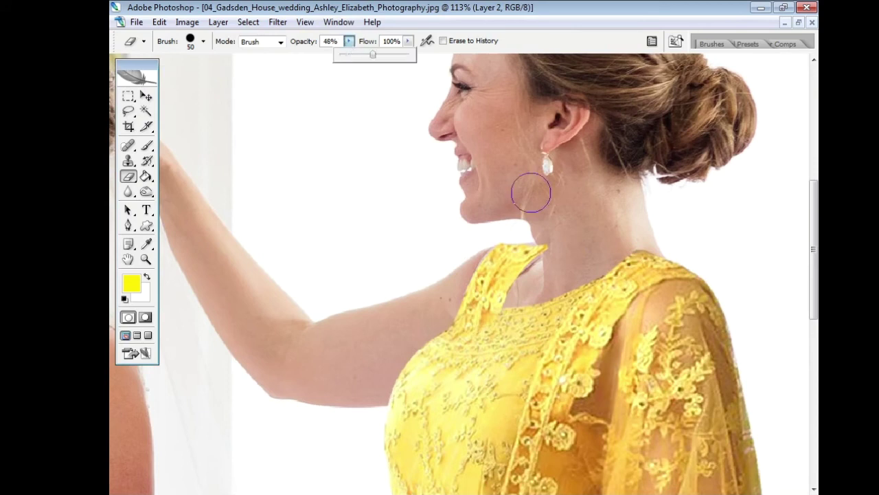
click(555, 239)
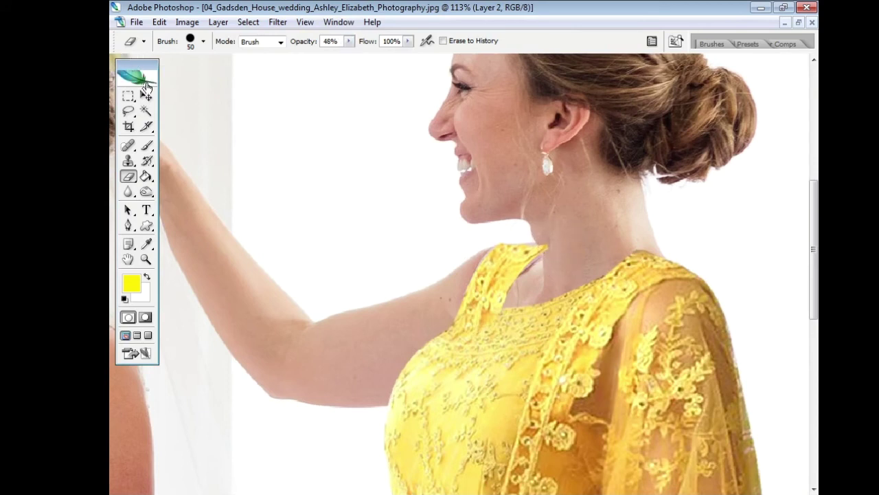
Select the shoulder strap piece's layer and show the layer list beside the bridesmaid.
click(147, 96)
click(512, 259)
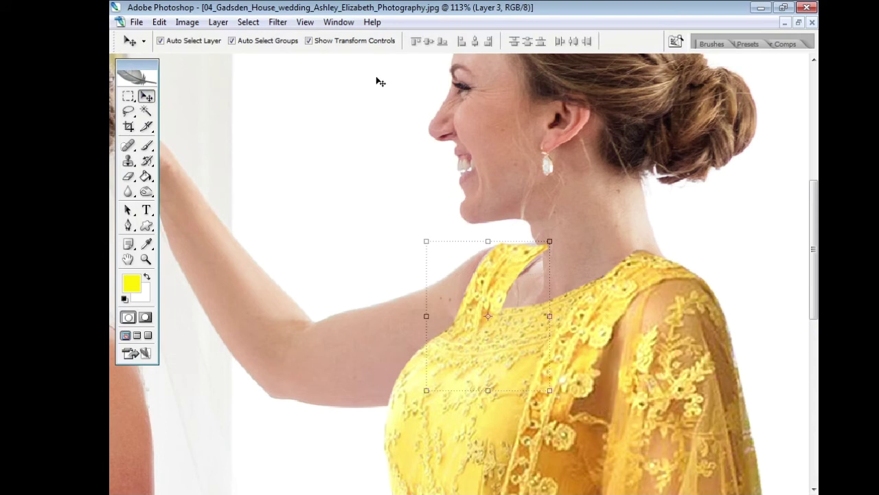
click(306, 23)
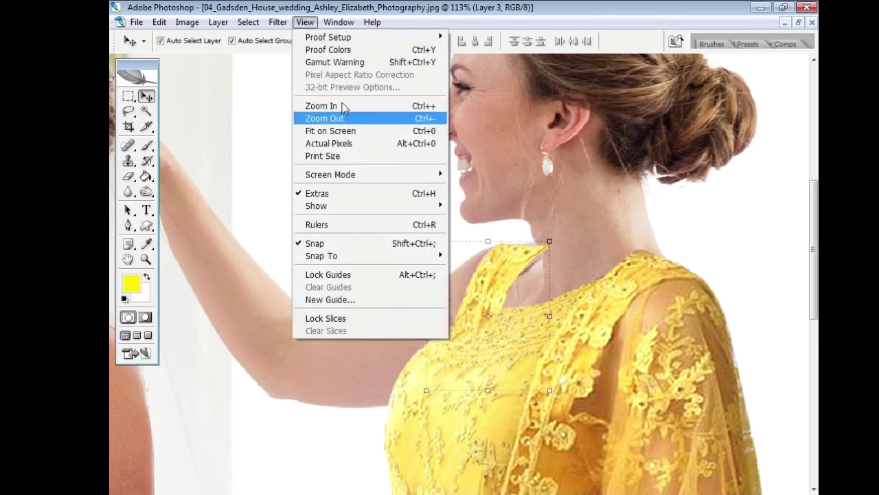
mouse_move(339, 22)
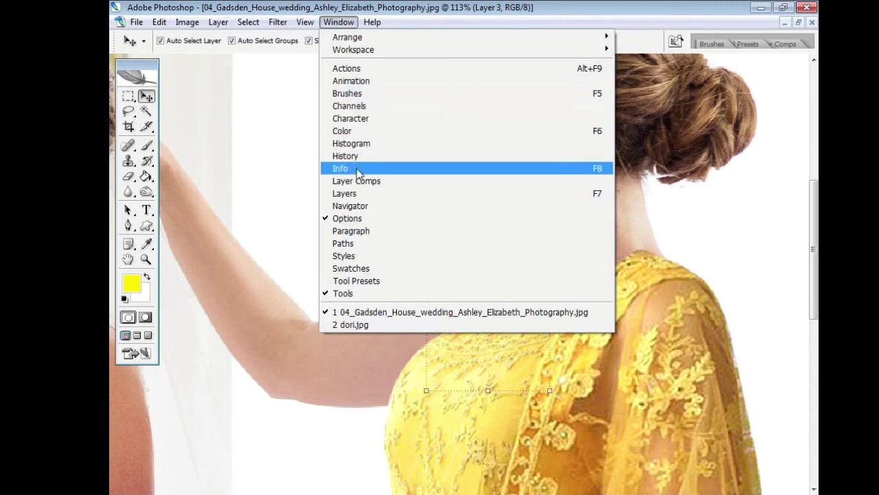
click(357, 193)
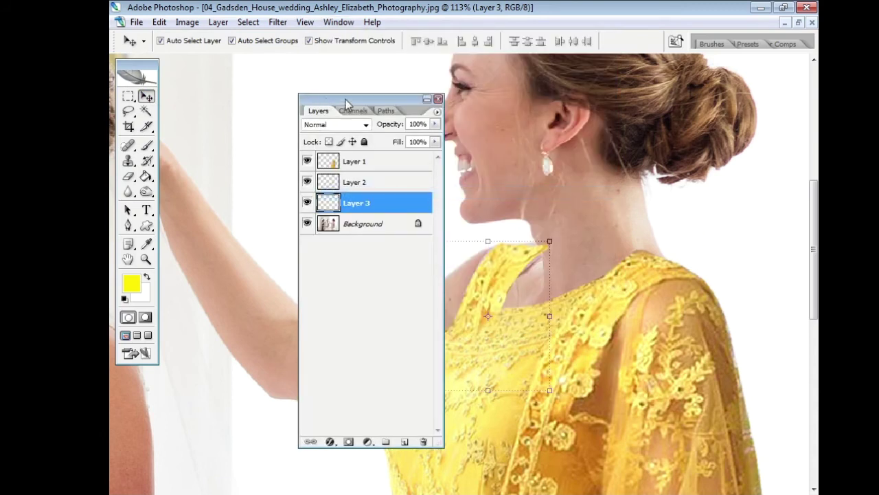
drag(345, 103, 283, 110)
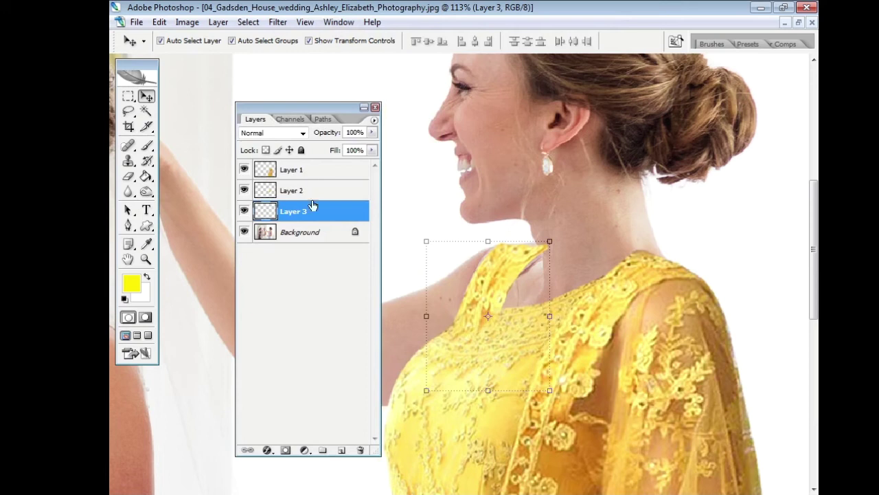
Erase the strap's tip where it overlaps the neck with a 50-pixel eraser at 89% opacity.
scroll(507, 264, up, 4)
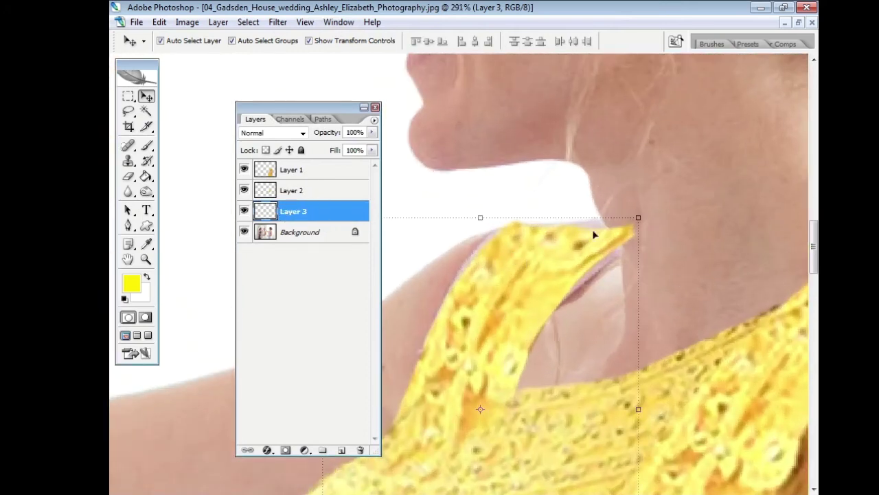
click(128, 176)
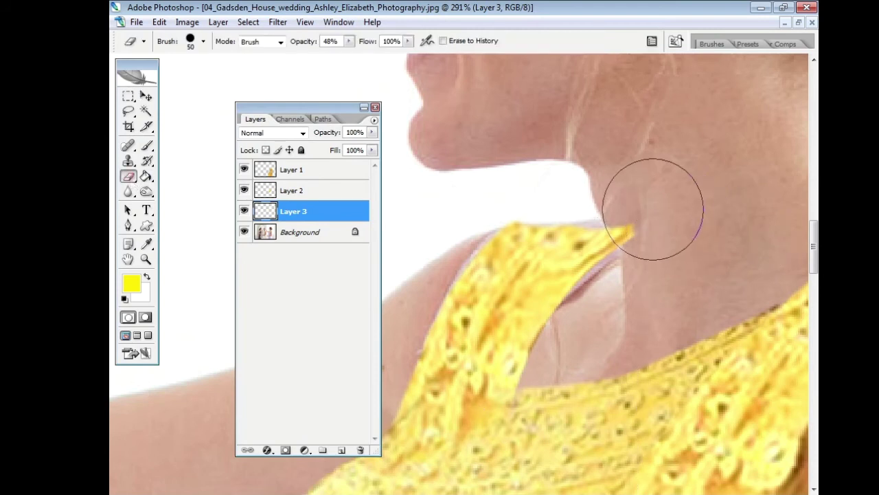
click(349, 42)
drag(351, 55, 379, 54)
click(651, 201)
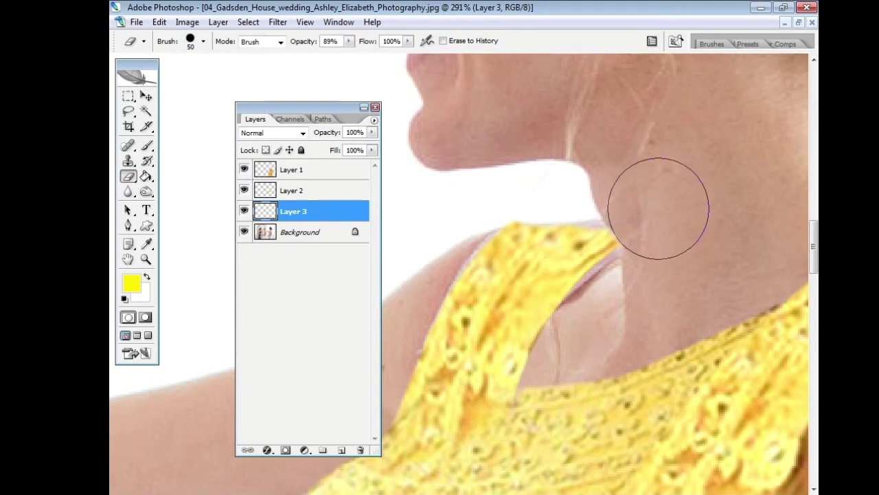
click(146, 96)
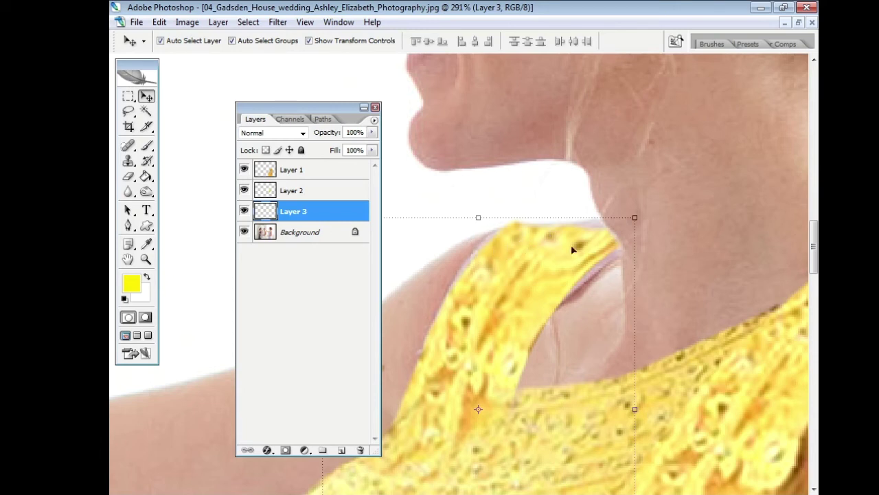
Examine the trimmed strap in the whole photo and close up where it meets the neck.
scroll(627, 248, down, 8)
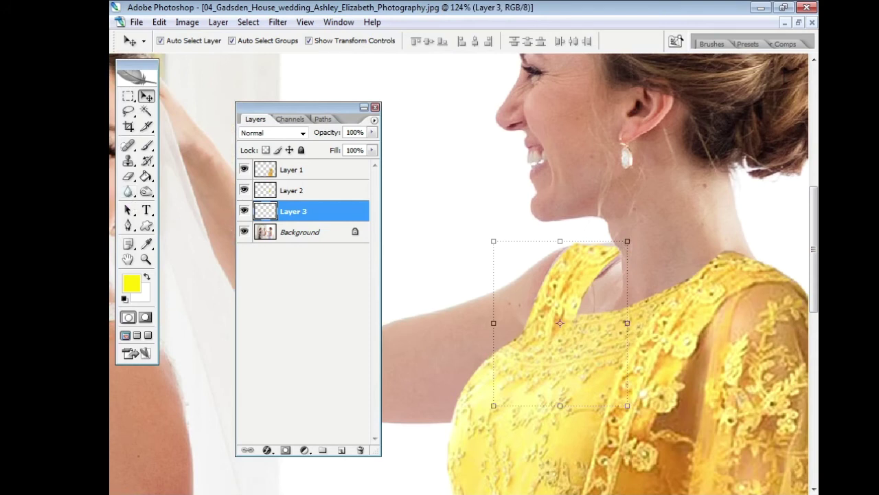
scroll(652, 246, down, 4)
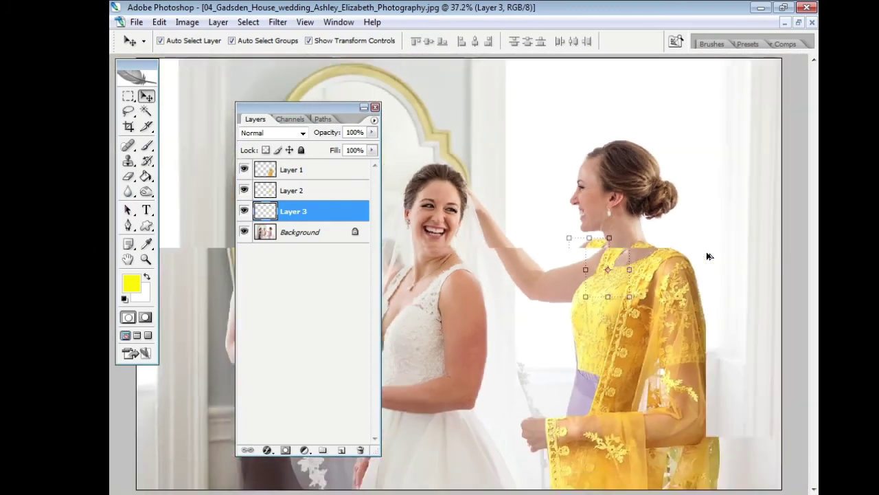
click(690, 249)
scroll(690, 249, down, 5)
scroll(629, 229, up, 3)
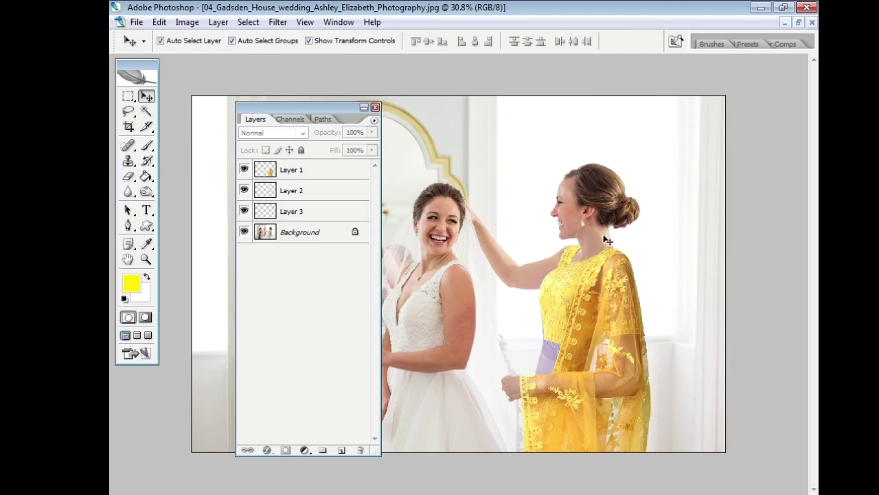
scroll(607, 240, up, 6)
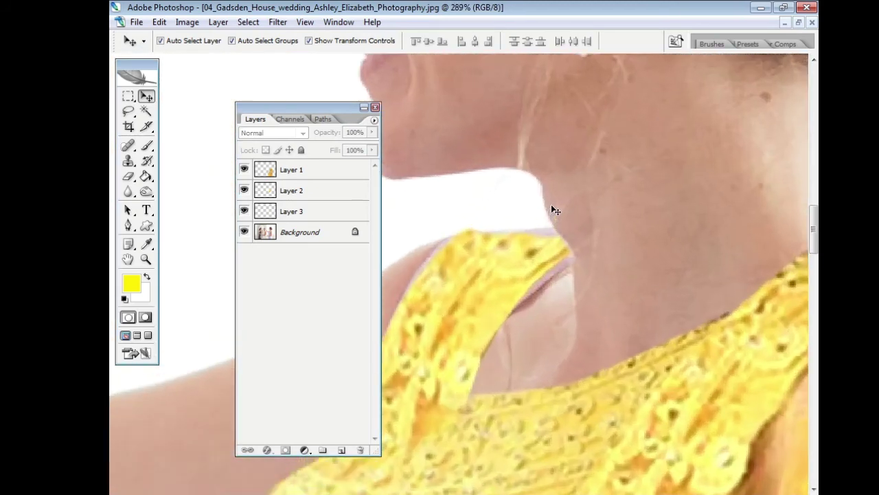
scroll(552, 205, up, 1)
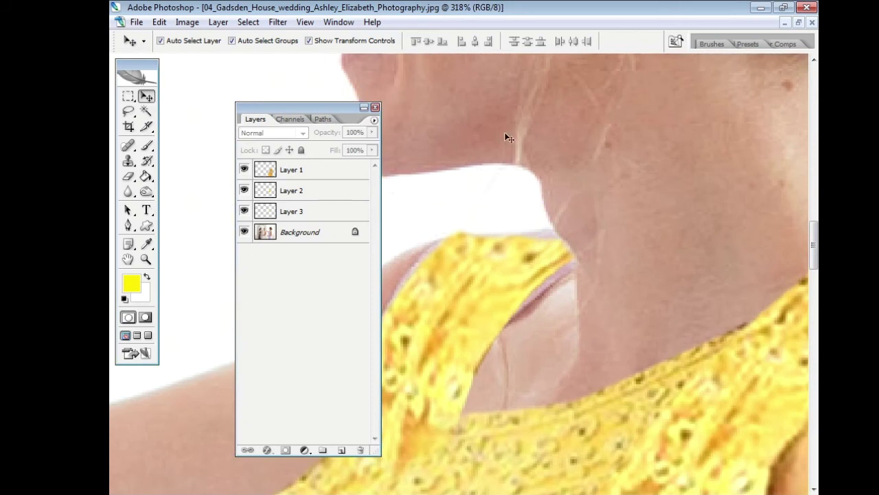
Smudge away the lavender dress edges around the yellow strap on the Background layer with a 30-pixel Smudge tool at 50% strength.
click(302, 234)
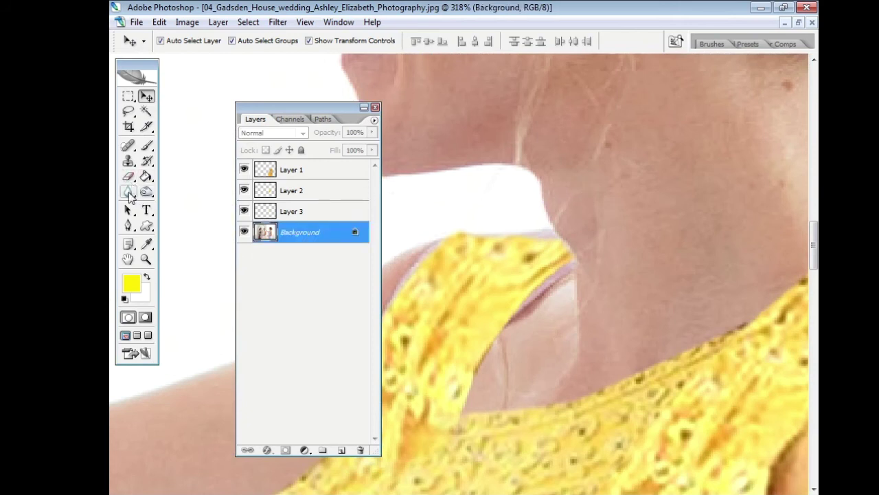
click(129, 193)
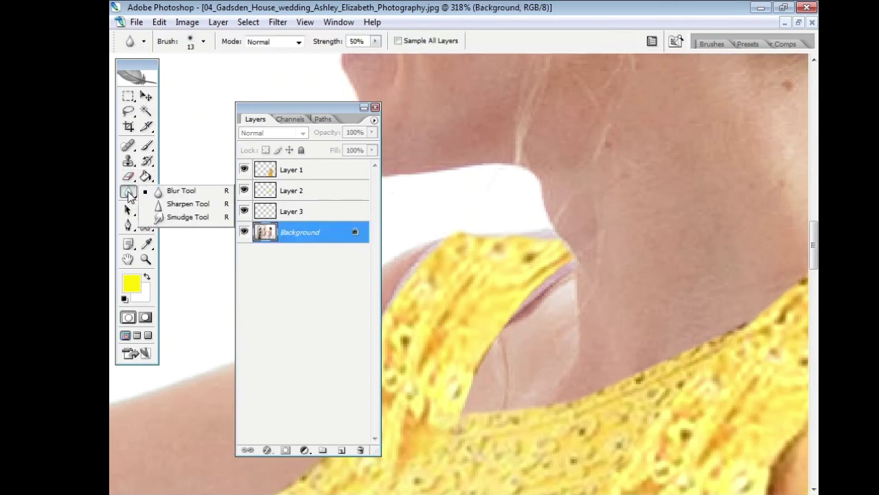
click(182, 217)
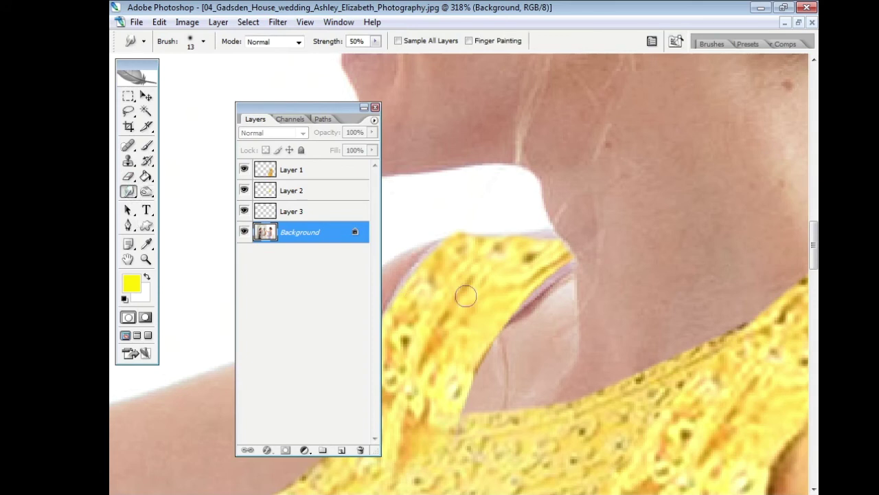
key(bracketright)
key(bracketright)
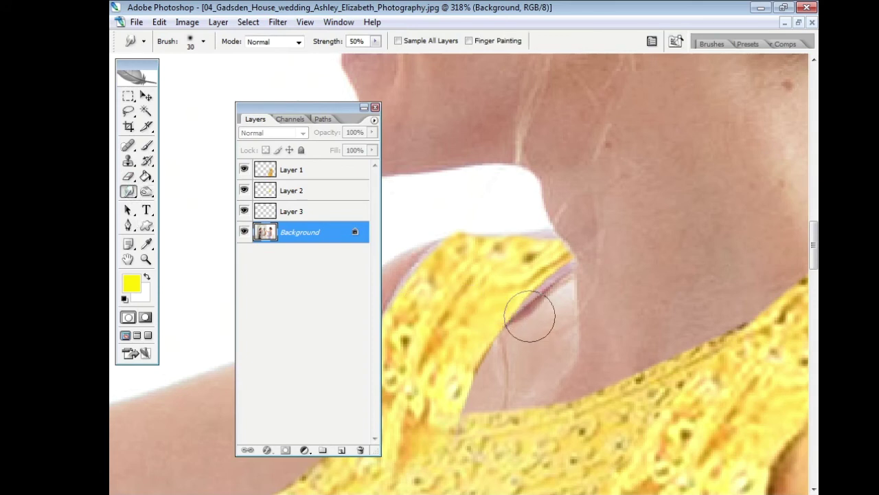
mouse_move(524, 314)
mouse_down()
mouse_move(568, 296)
mouse_move(545, 288)
mouse_move(553, 279)
mouse_move(542, 235)
mouse_move(528, 226)
mouse_move(536, 239)
mouse_move(490, 229)
mouse_up()
mouse_move(440, 235)
mouse_down()
mouse_move(435, 246)
mouse_move(447, 233)
mouse_up()
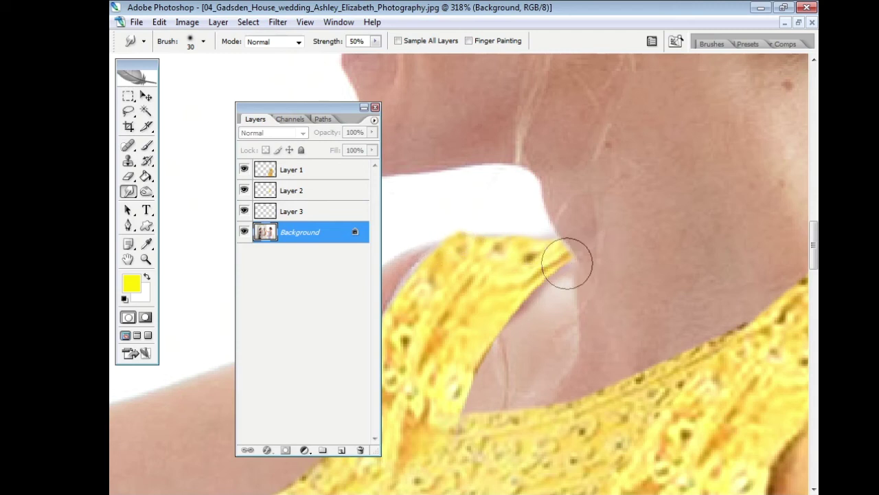
scroll(571, 262, down, 6)
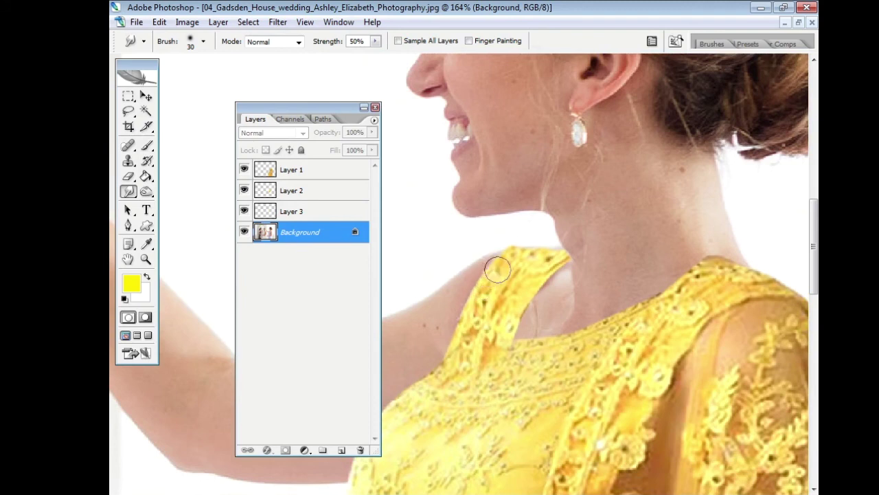
click(145, 97)
Review the bridesmaid's outfit in the whole photo and switch to the V-4 reference picture in Windows Photo Viewer.
scroll(522, 213, down, 3)
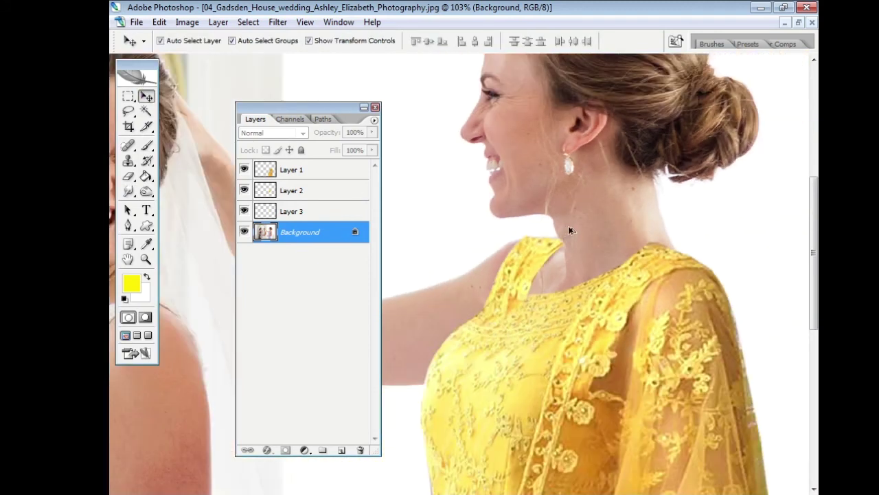
scroll(701, 250, down, 1)
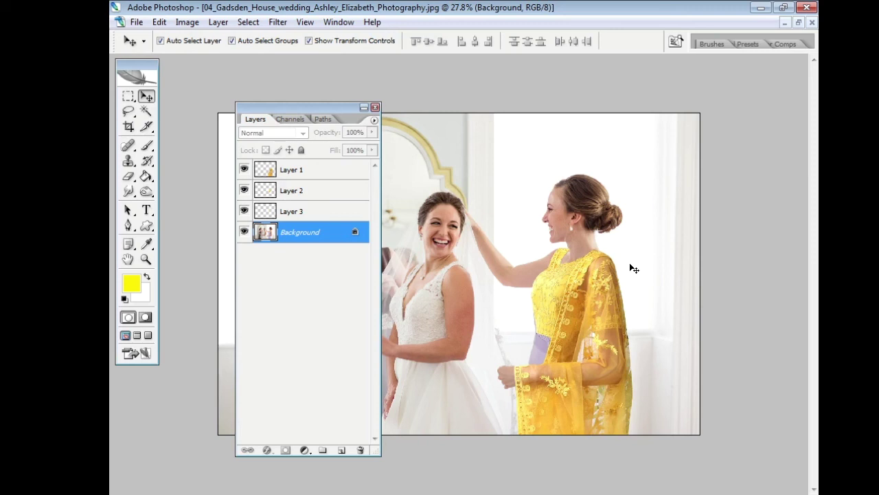
drag(315, 104, 302, 107)
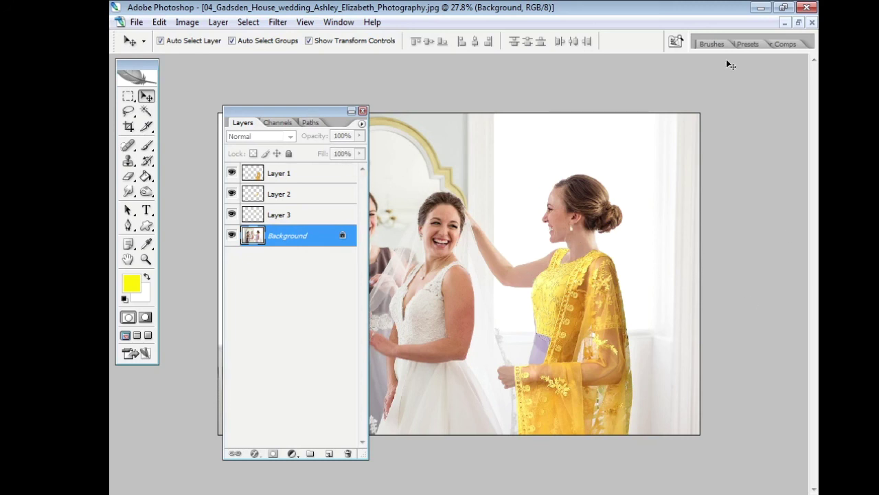
click(761, 10)
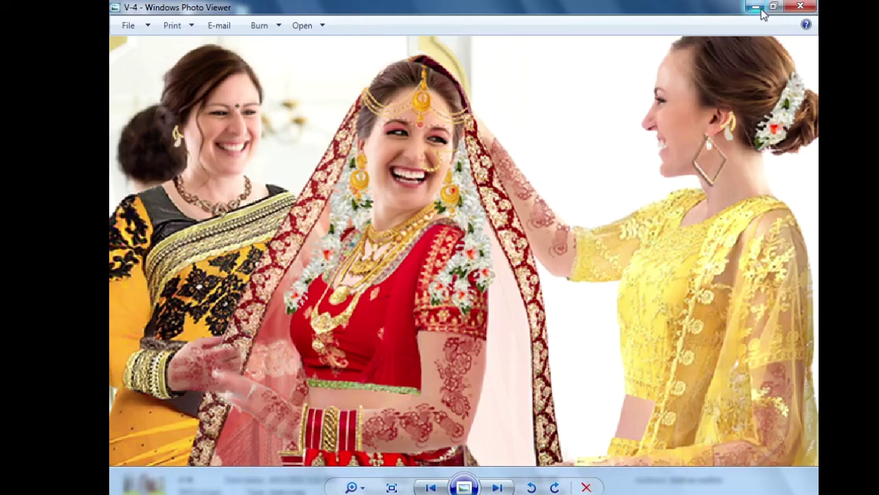